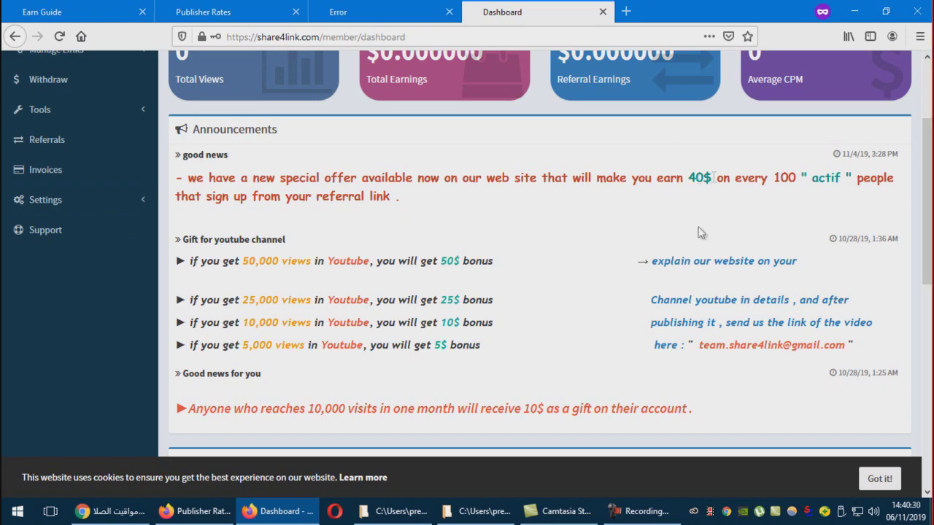
Review the announcements and daily statistics on the share4link dashboard and open the new short-link form
scroll(558, 354, down, 7)
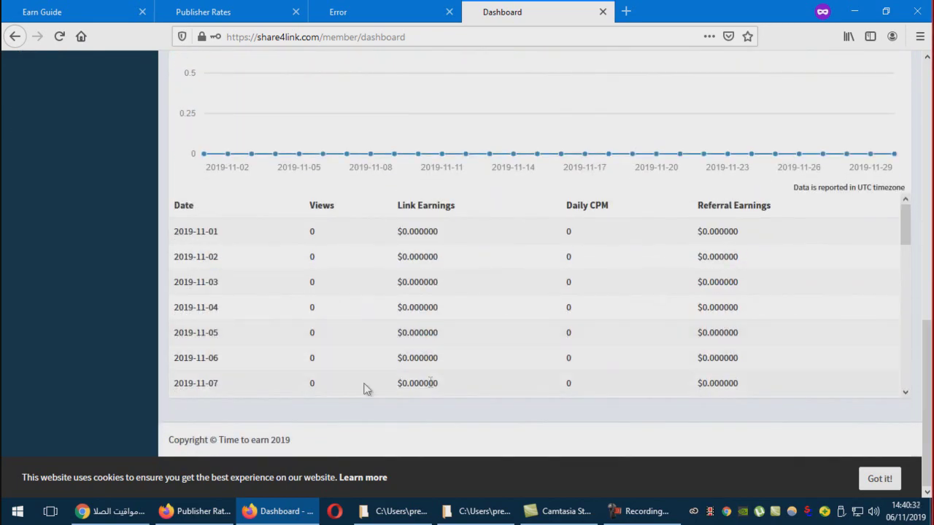
scroll(365, 389, up, 7)
scroll(363, 387, up, 3)
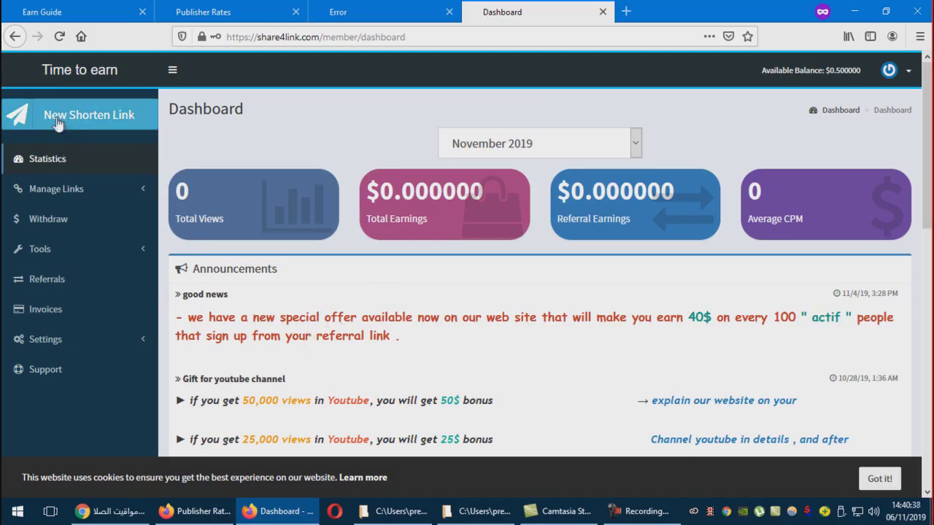
click(80, 135)
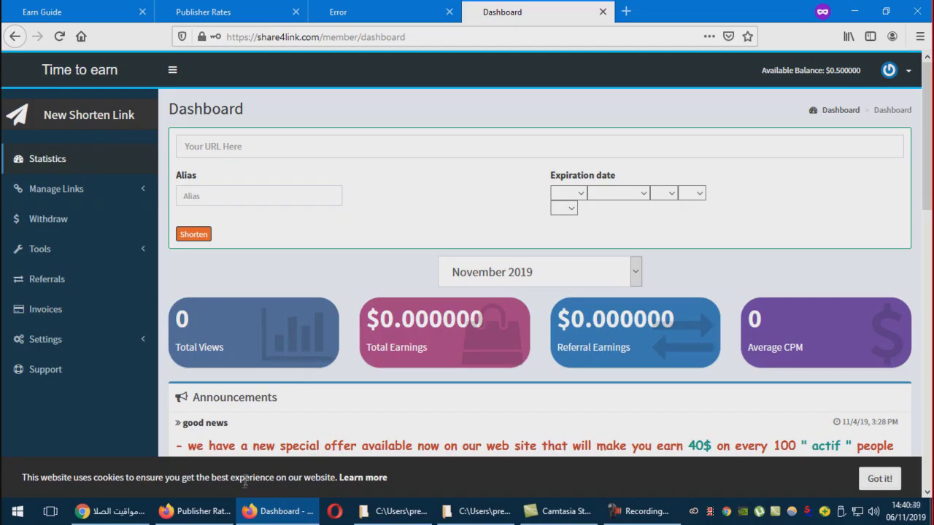
Switch to the YouTube video "Raggedy Ann Stories pdf download" and examine its overlay and the download link in the description
click(213, 515)
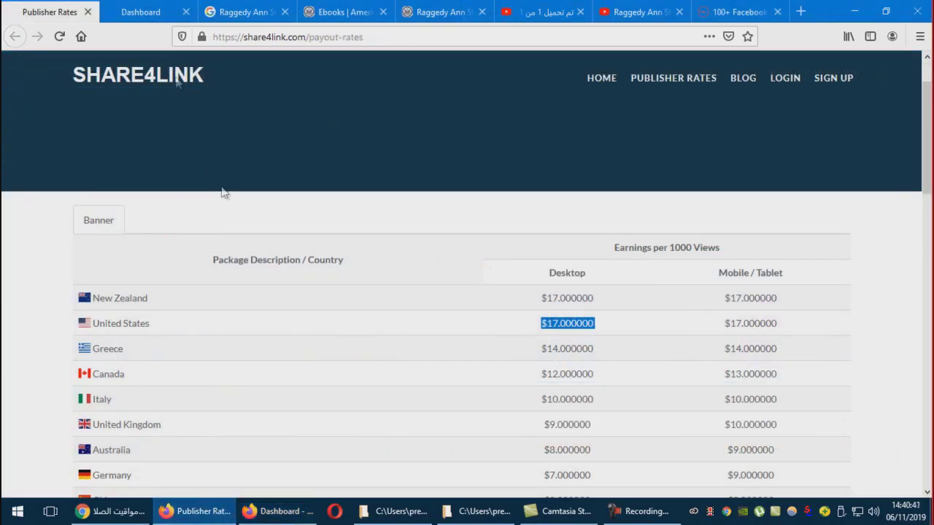
click(633, 12)
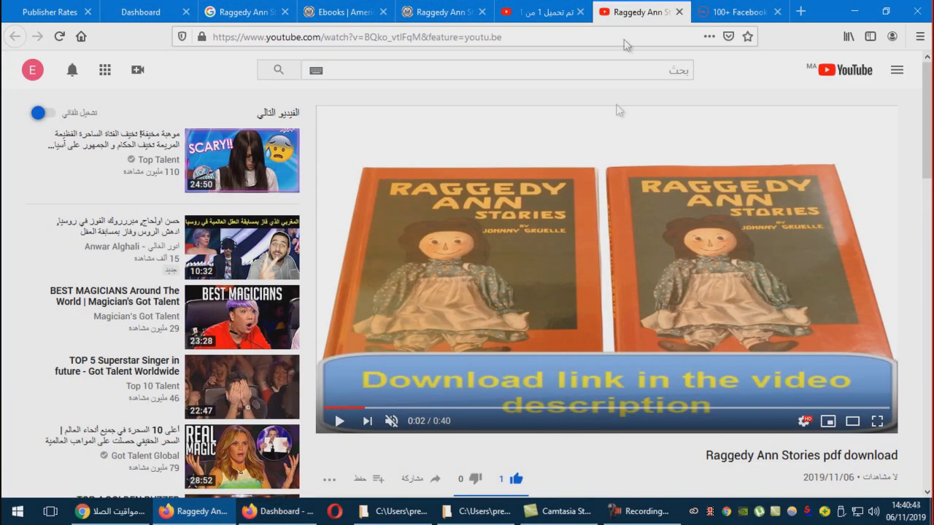
scroll(619, 109, down, 2)
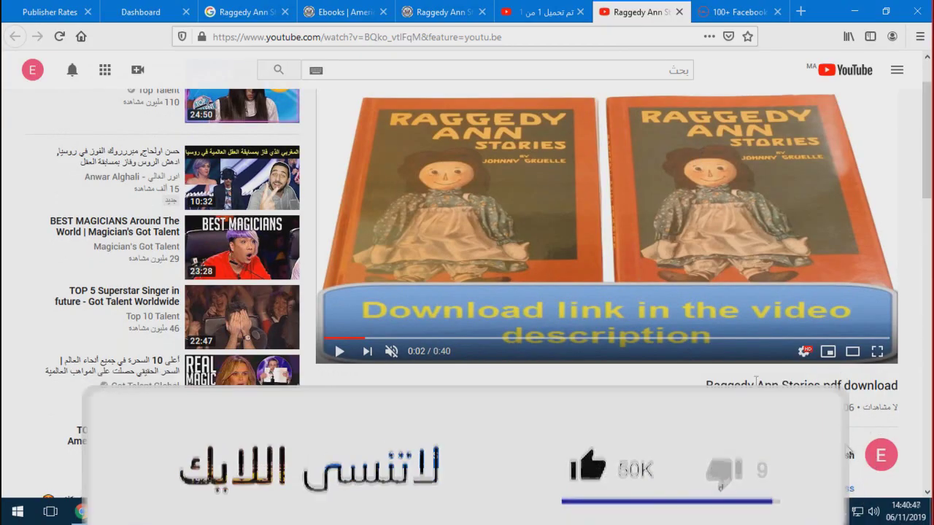
scroll(755, 380, down, 6)
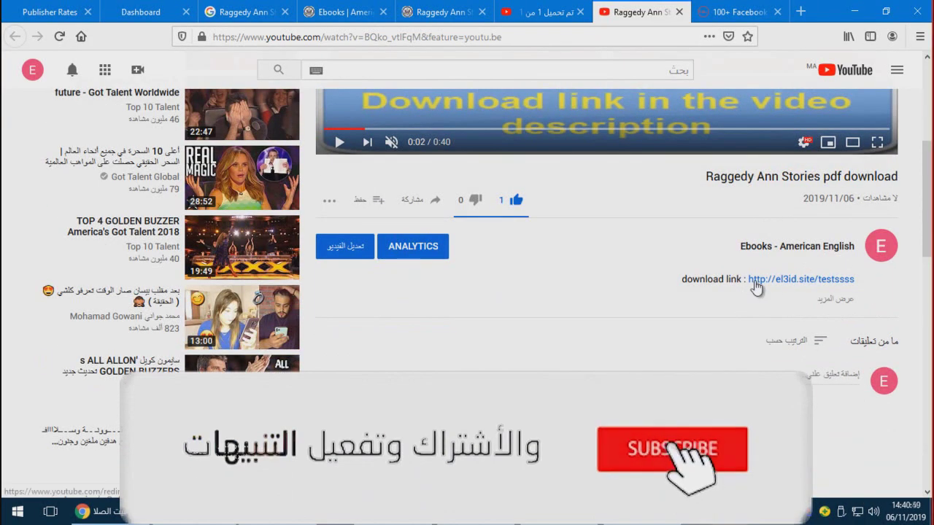
scroll(562, 371, up, 6)
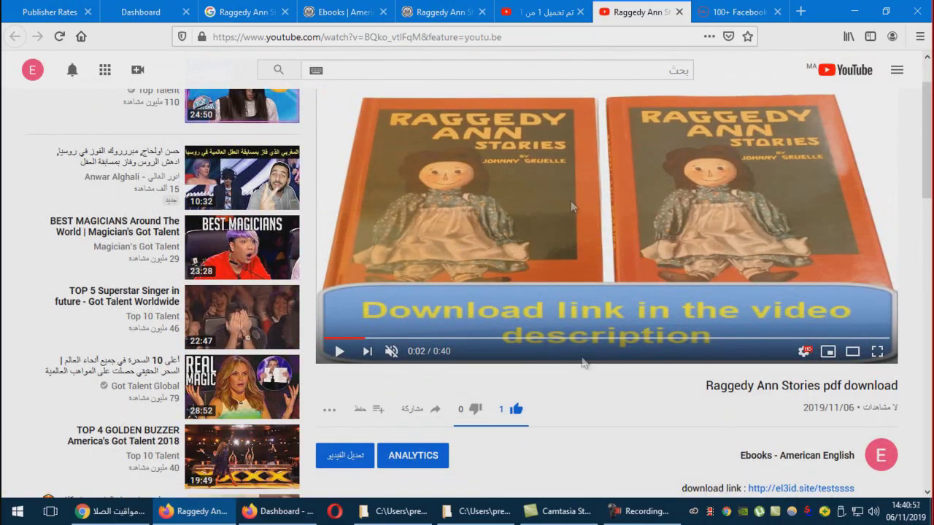
Switch to Camtasia Studio and extend the book image clip on the video track to about 41 seconds
click(566, 511)
drag(142, 425, 364, 458)
click(486, 343)
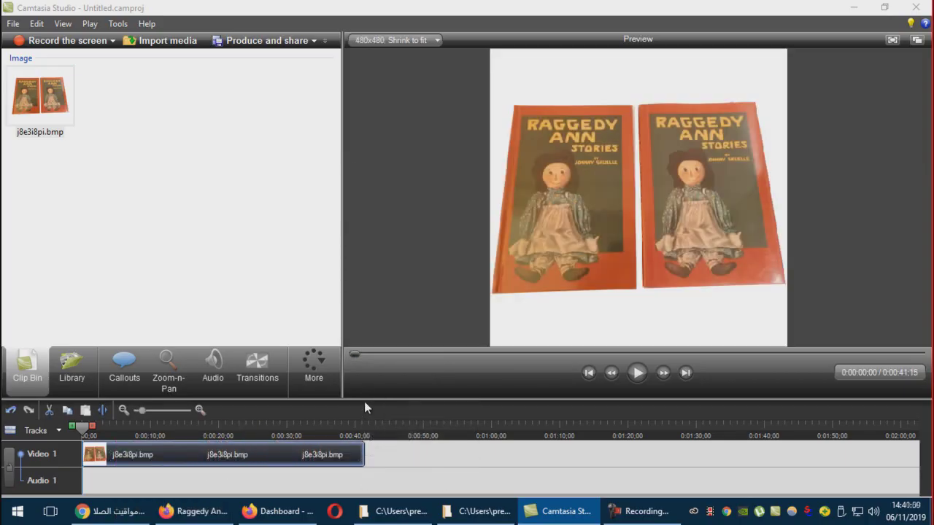
Add "[Royalty Free Music] Oracle — Peyruis.mp4" from the desktop's music folder to the start of the Camtasia timeline
click(476, 511)
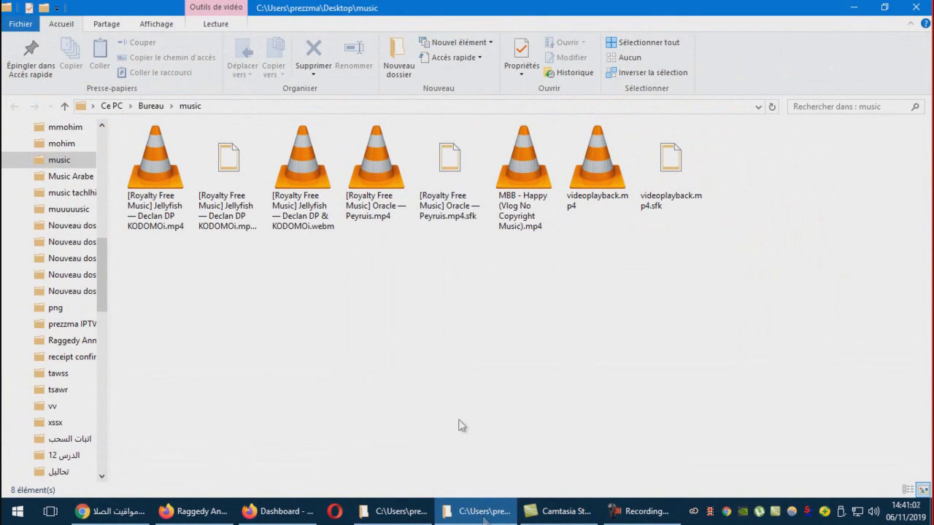
drag(299, 175, 112, 482)
click(476, 510)
drag(376, 168, 208, 454)
Strip the music clip down to its audio and cut that audio off where the image ends at 0:00:41;13
drag(480, 453, 452, 454)
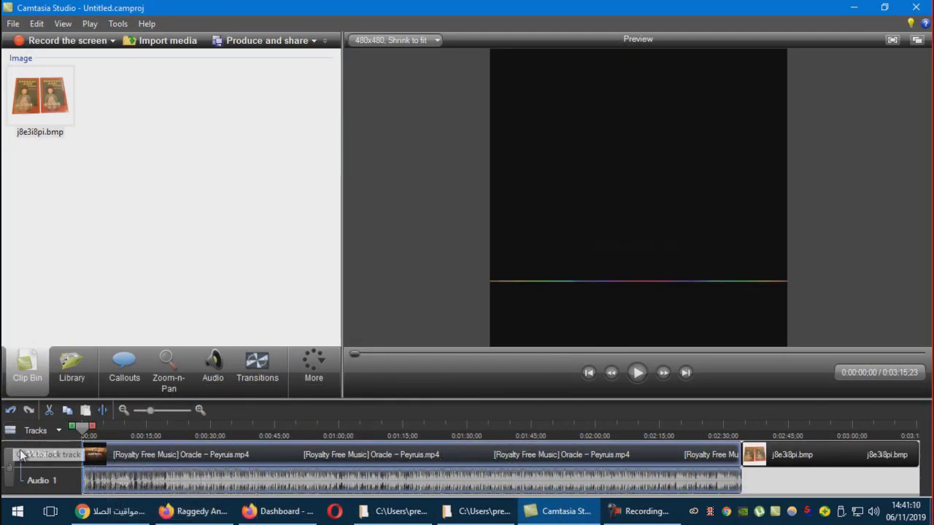
click(487, 288)
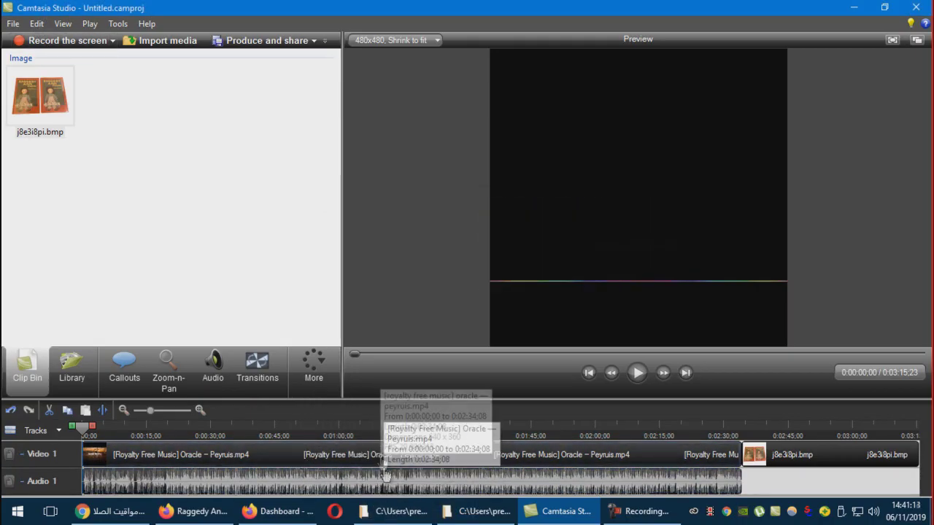
key(Delete)
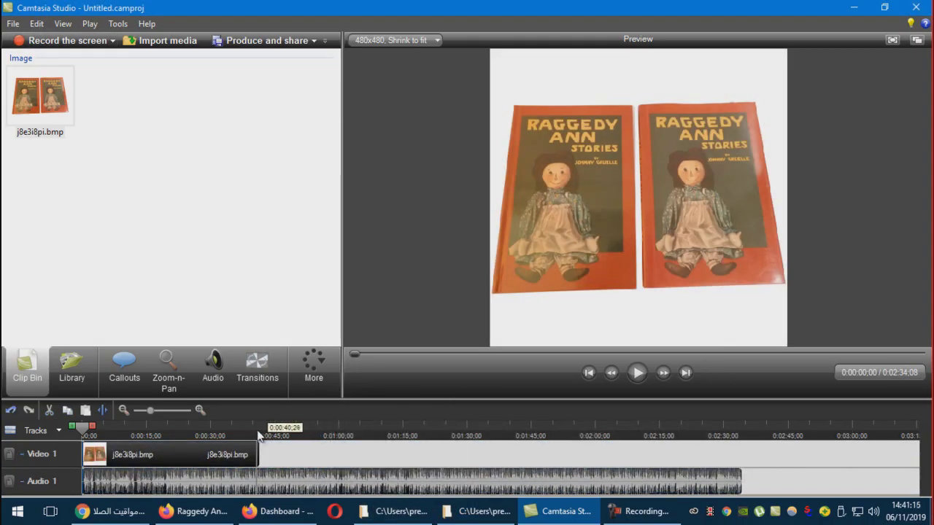
click(261, 436)
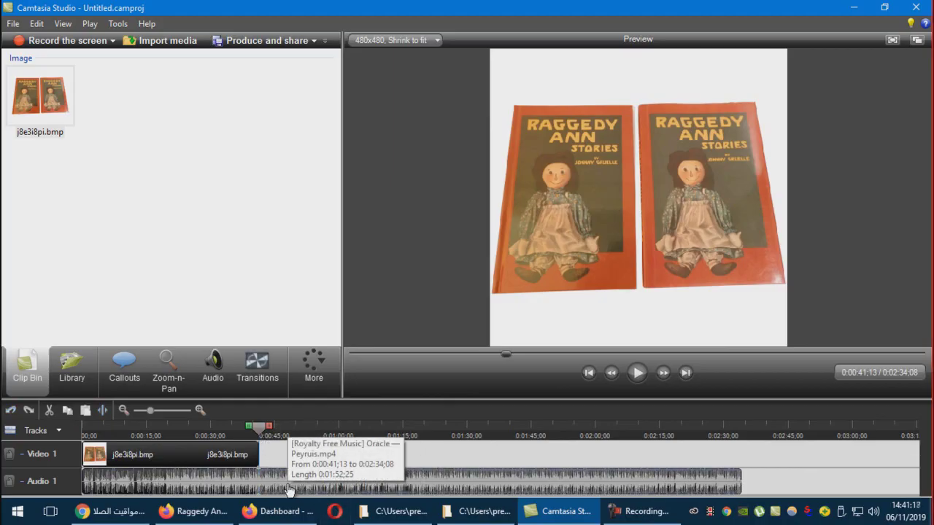
key(Delete)
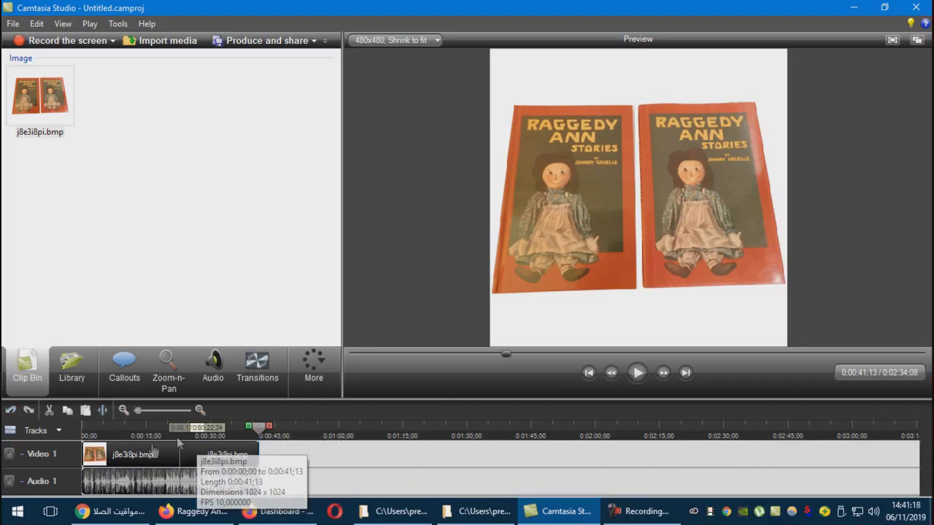
Add a filled rounded rectangle callout at the start of the timeline and extend it to about 41 seconds
click(84, 432)
click(124, 368)
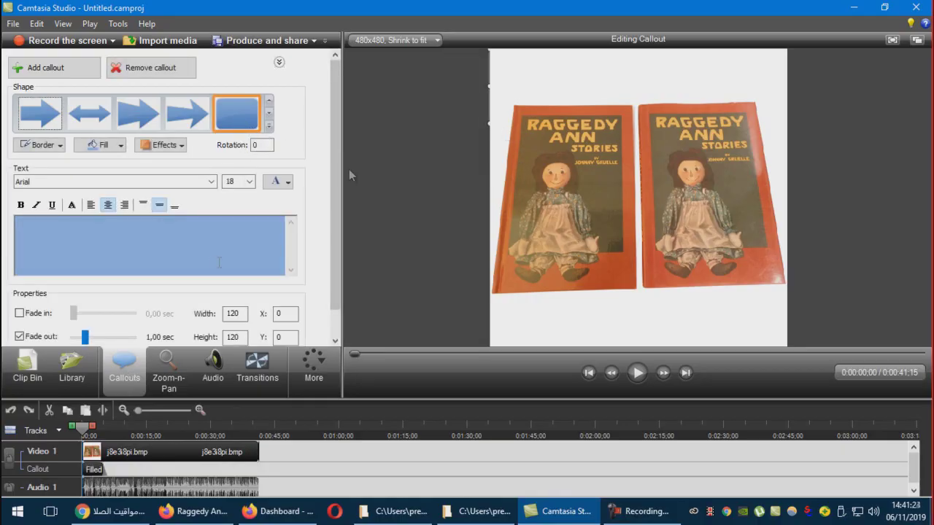
click(617, 222)
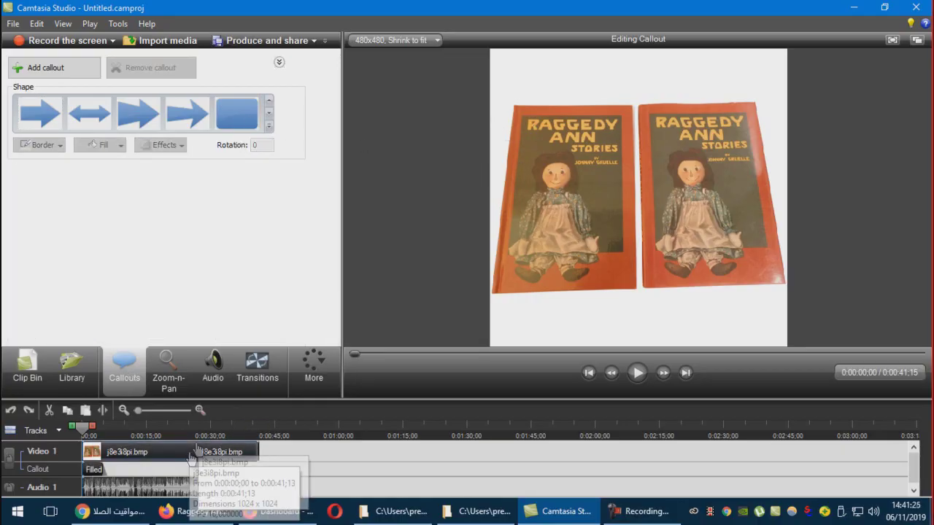
drag(101, 475, 256, 475)
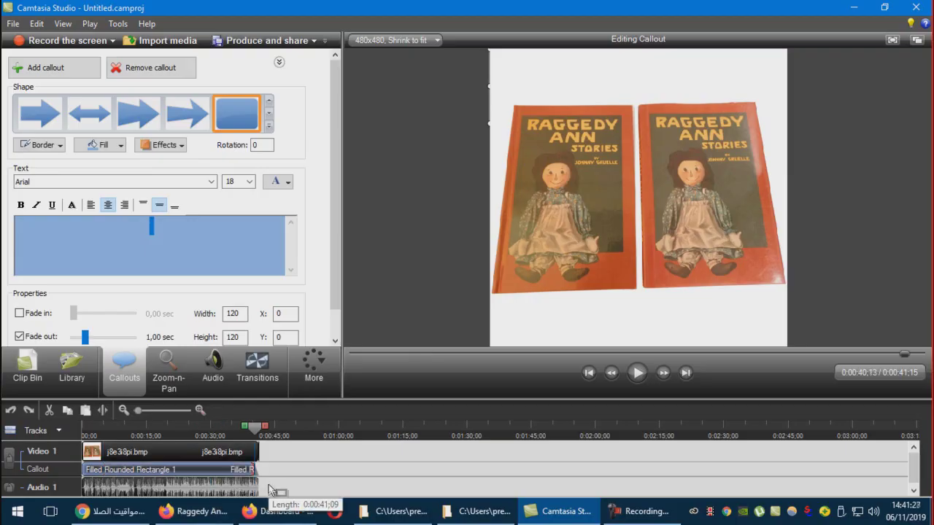
click(203, 475)
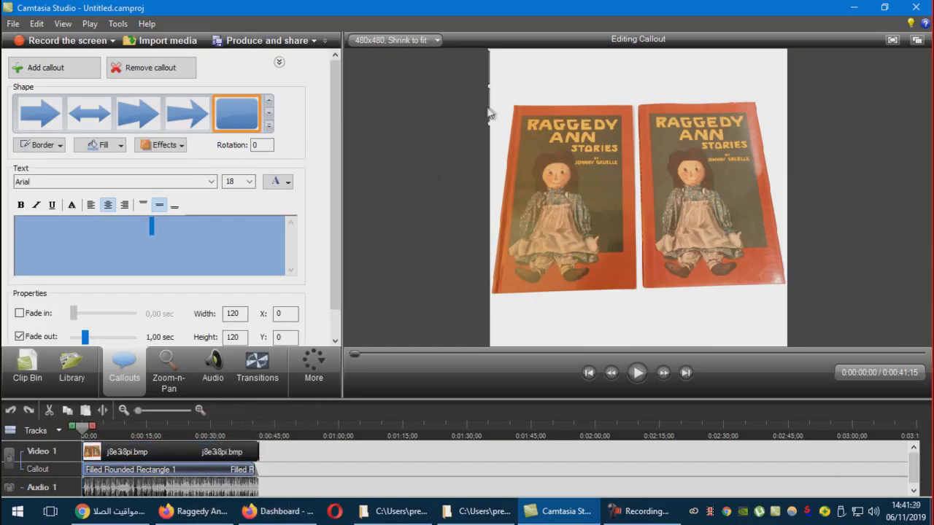
Move the callout to the lower edge of the image and widen it to 472, comparing it with the YouTube video's banner
drag(497, 105, 500, 328)
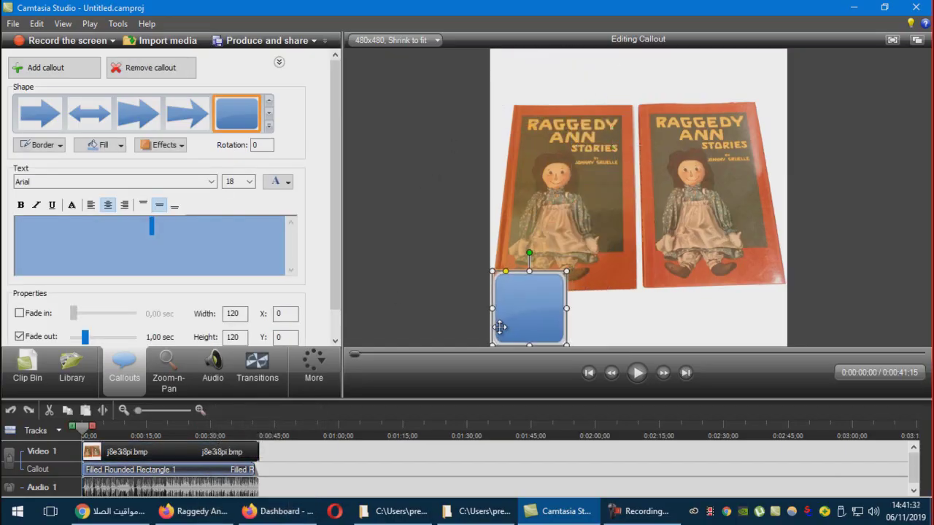
drag(566, 308, 785, 308)
click(225, 519)
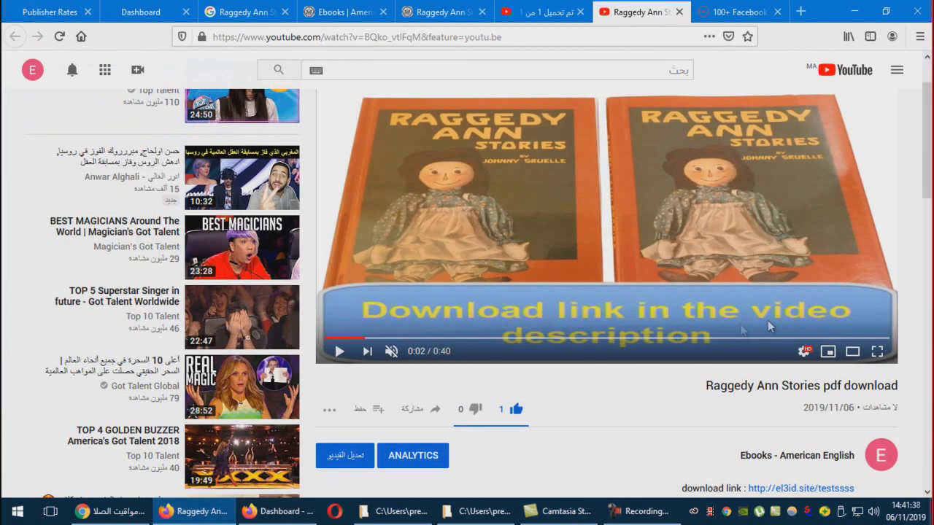
click(566, 512)
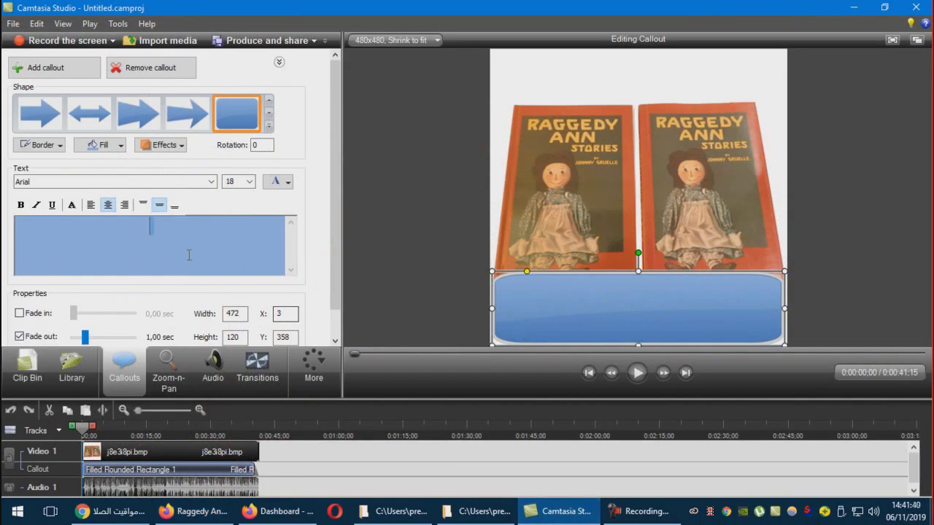
Fill the callout with the text "dddfvbdfhfh" in yellow, size 24, font Arial Black, and lower the callout to Y 370
text(ddfvbdfhfh)
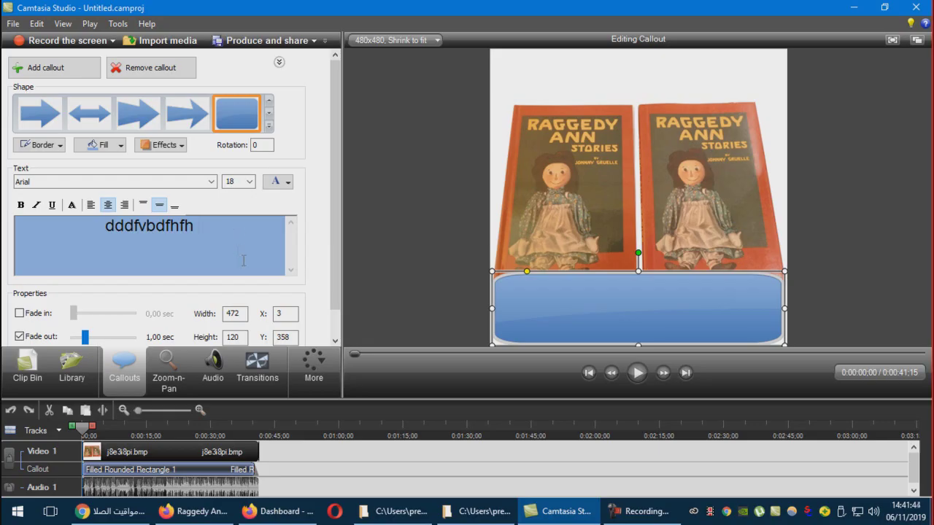
double_click(245, 235)
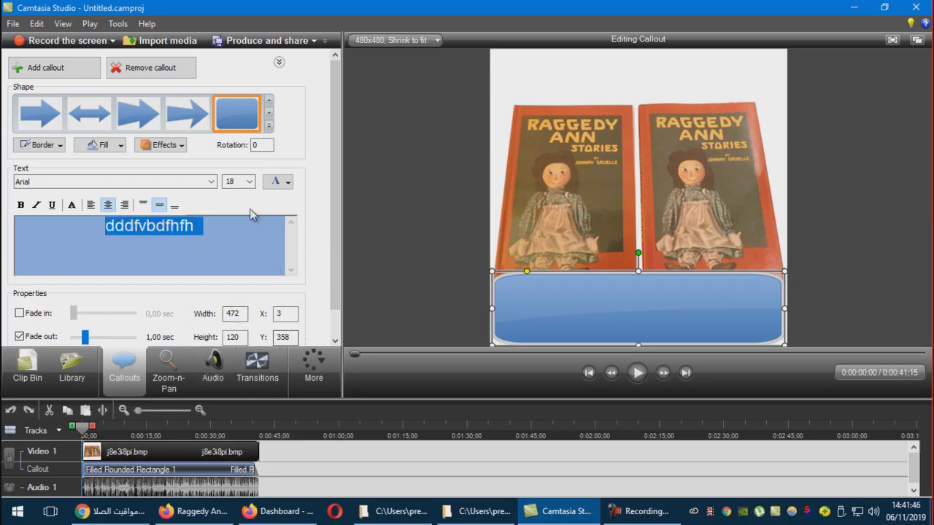
click(250, 182)
click(237, 280)
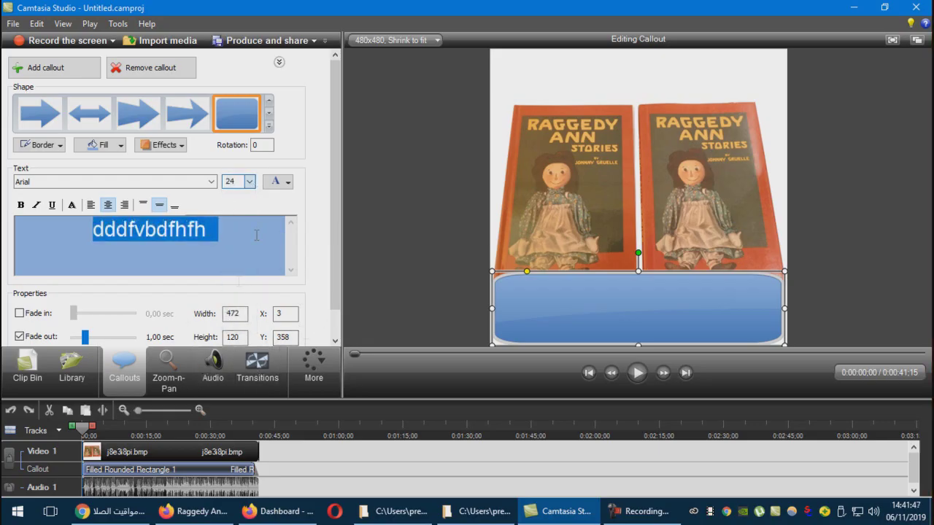
click(284, 183)
click(318, 212)
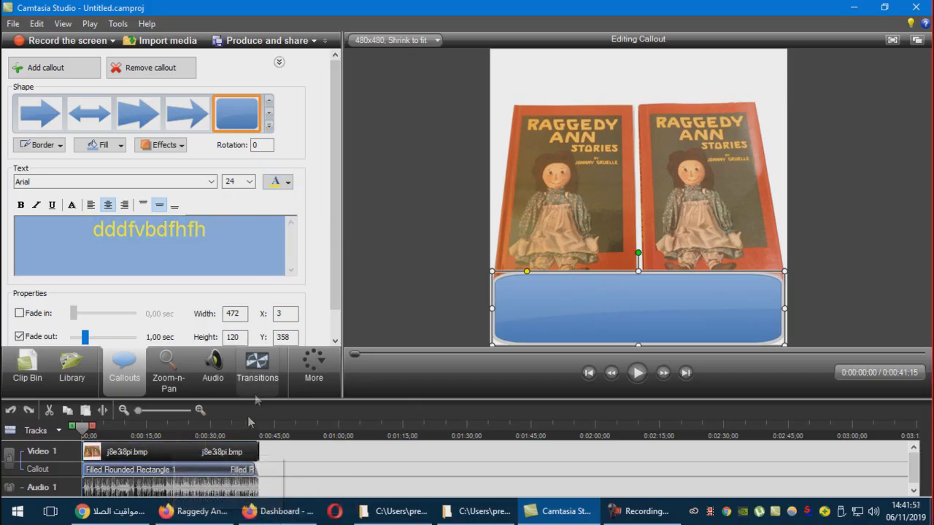
click(203, 182)
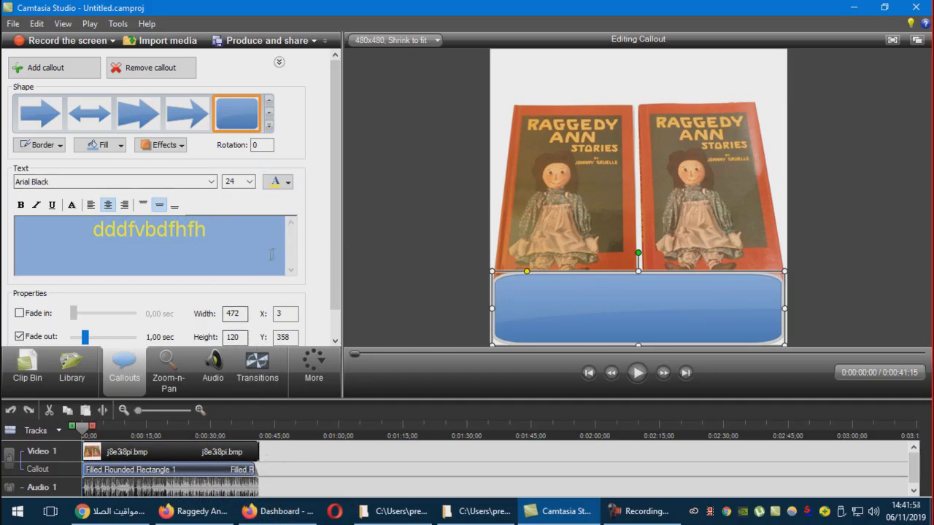
drag(565, 303, 586, 310)
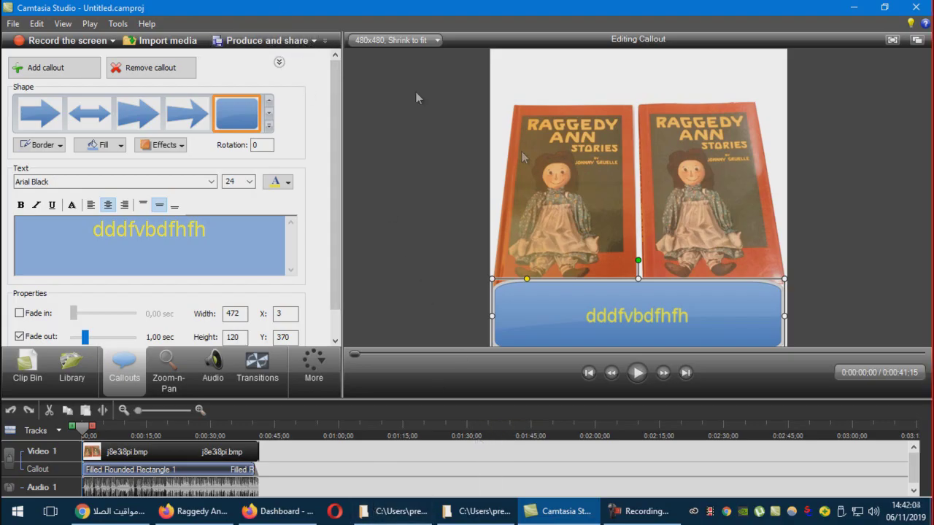
Start the Produce and share command for the edited project
click(314, 42)
click(315, 42)
click(314, 41)
click(310, 59)
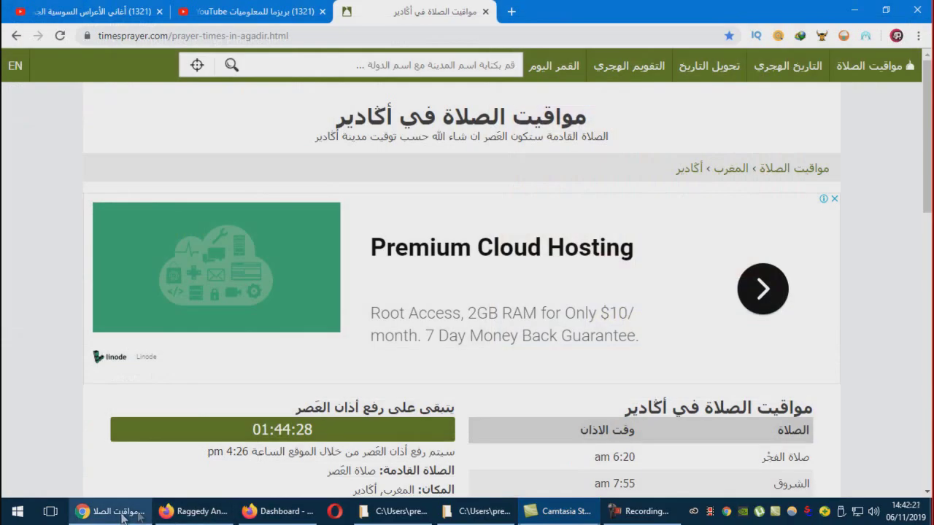
Switch to Firefox and copy the address of the American English page for Raggedy Ann Stories
click(193, 510)
scroll(727, 228, down, 3)
scroll(727, 228, up, 4)
click(441, 11)
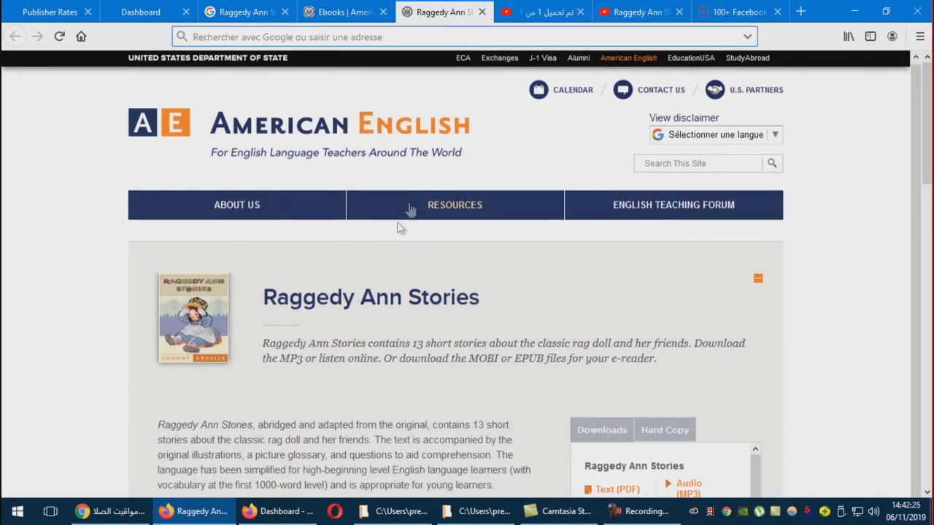
click(56, 37)
double_click(374, 38)
key(ctrl+a)
key(ctrl+c)
key(BackSpace)
key(Escape)
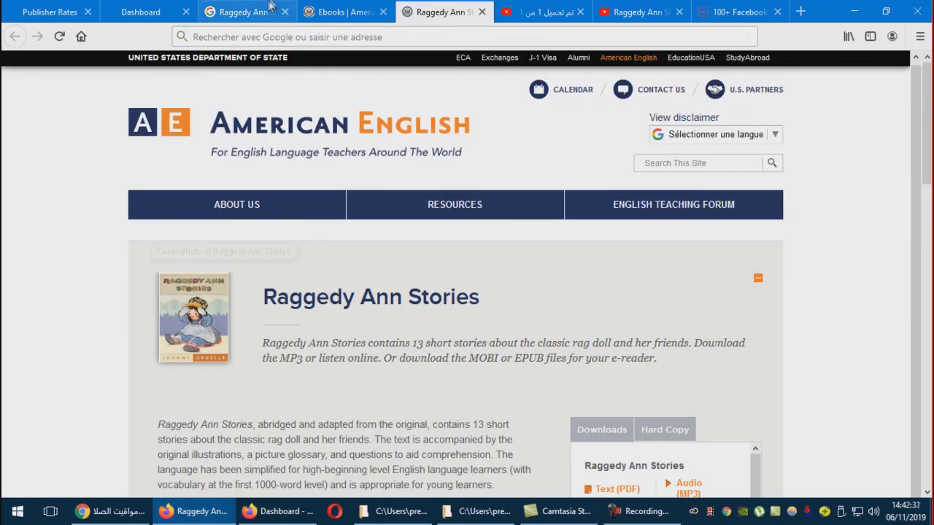
click(49, 12)
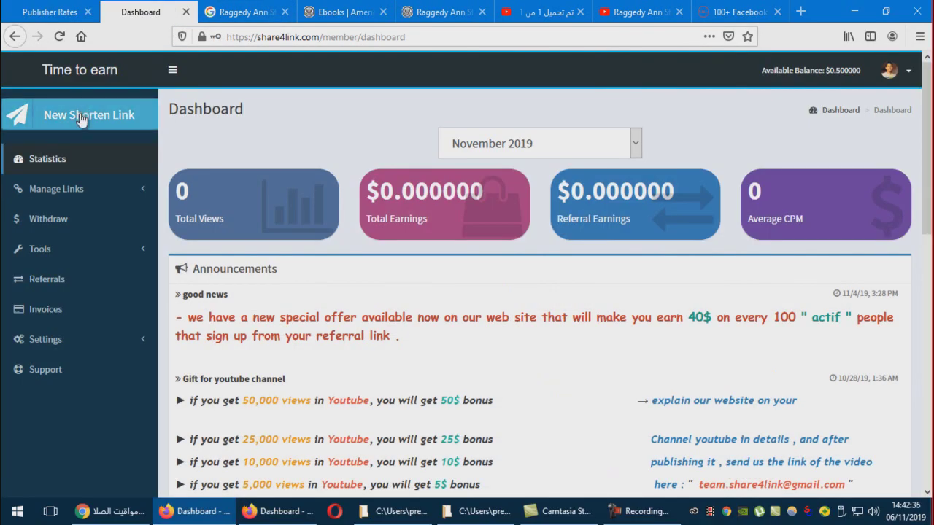
click(82, 112)
click(247, 150)
key(ctrl+v)
click(192, 237)
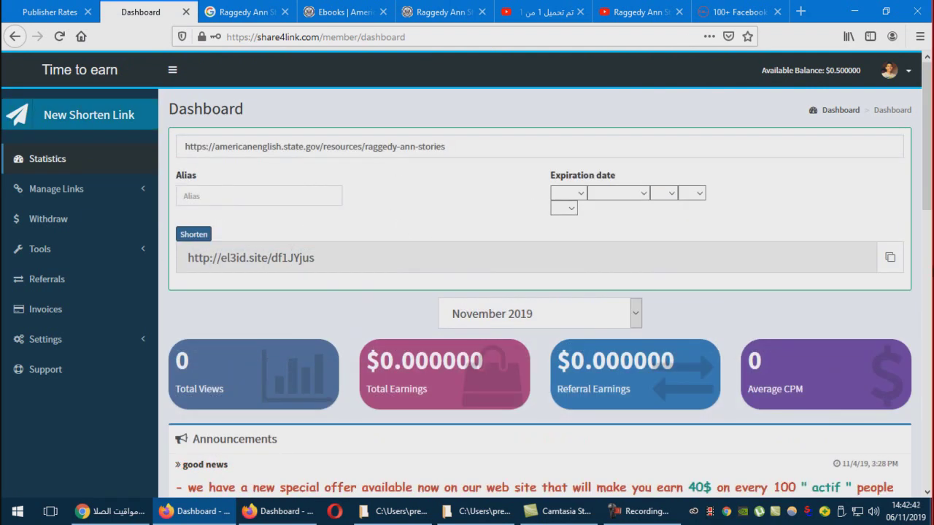
Return to the YouTube upload page and reopen the details of the "Raggedy Ann Stories pdf download" video for editing
click(647, 9)
click(551, 8)
click(624, 9)
click(562, 15)
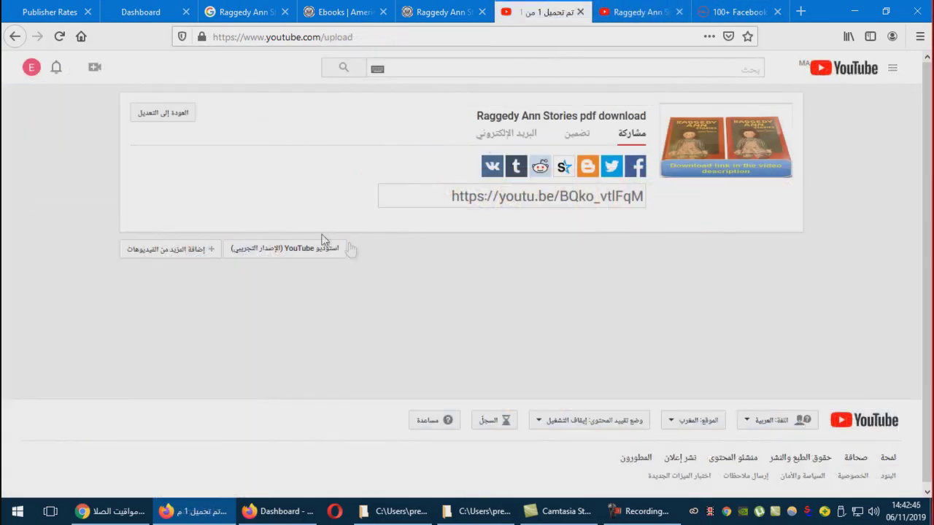
click(157, 115)
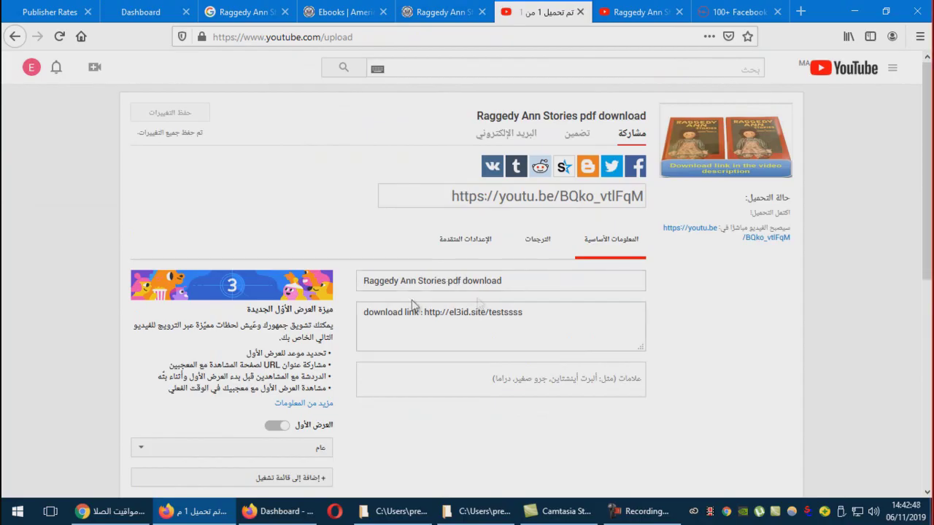
drag(503, 281, 357, 288)
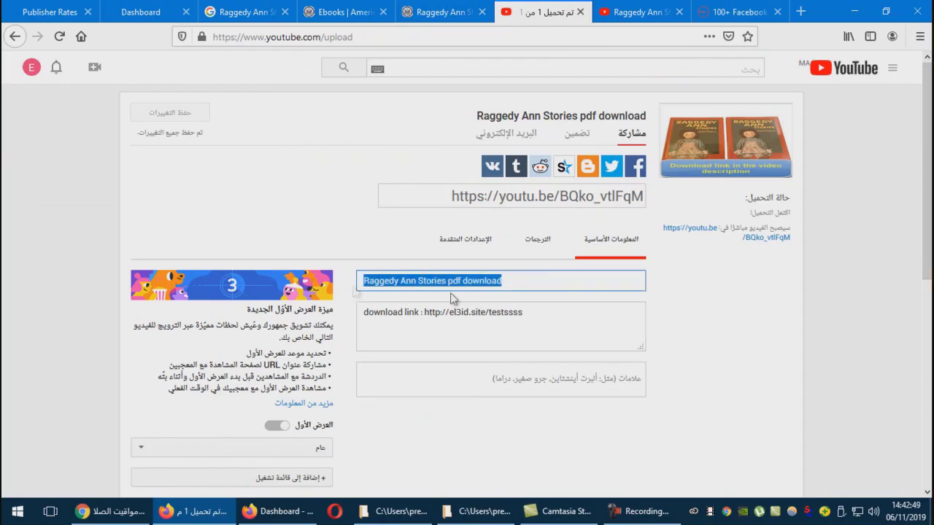
click(376, 315)
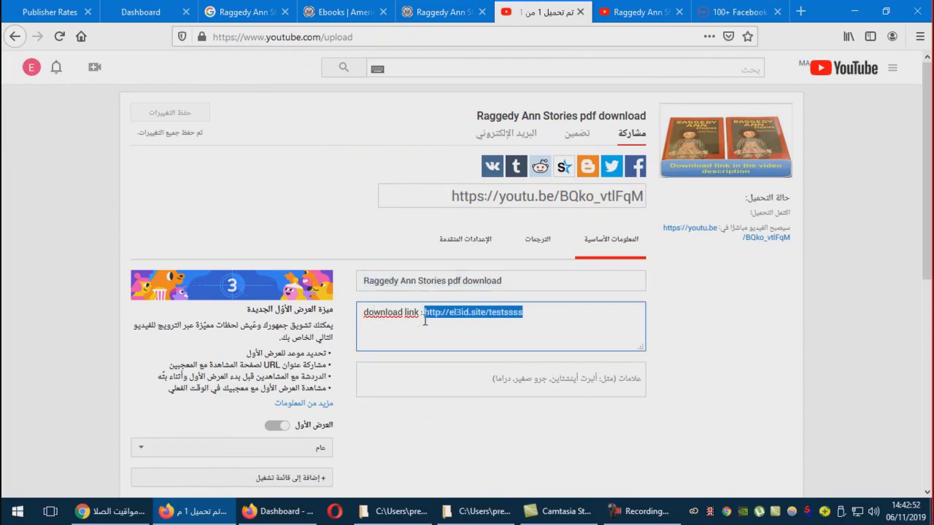
text(http://el3id.site/df1JYjus)
click(191, 114)
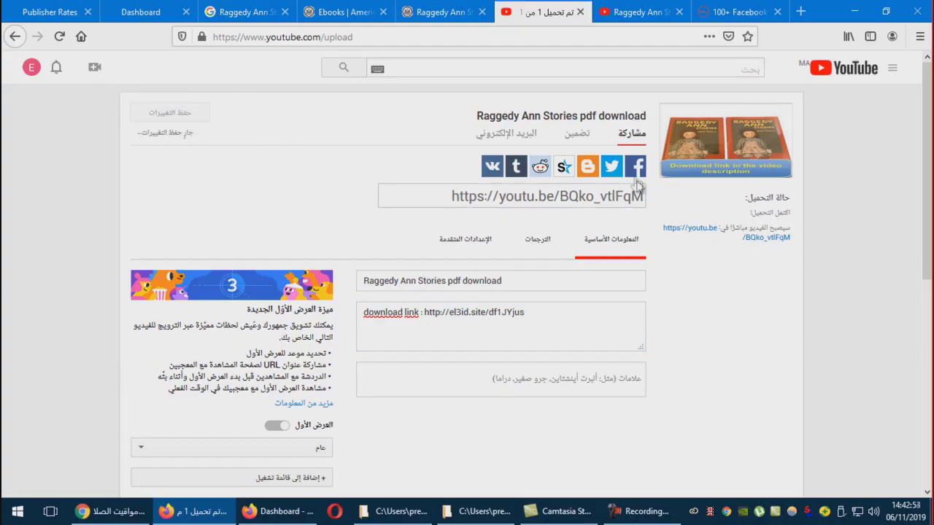
Follow the download link in the published video's description and pass the captcha to reach the link countdown page
click(729, 155)
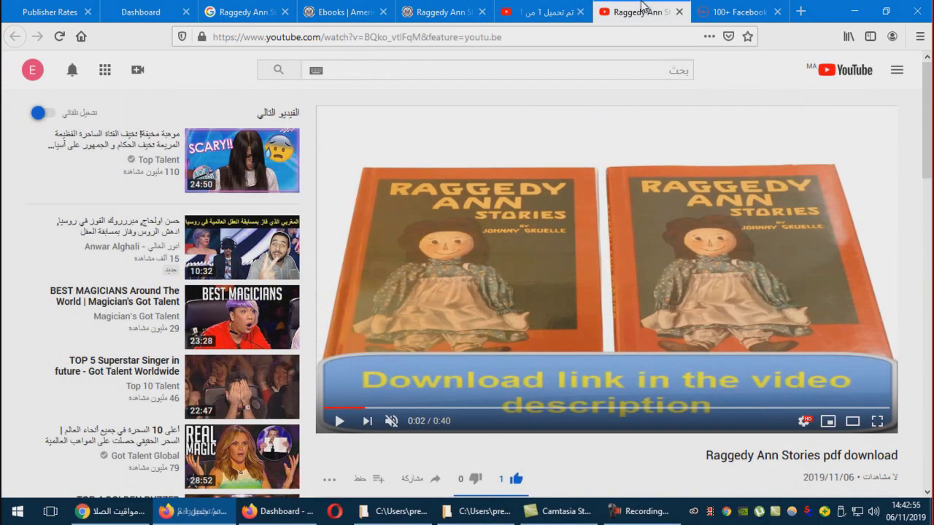
scroll(651, 391, down, 2)
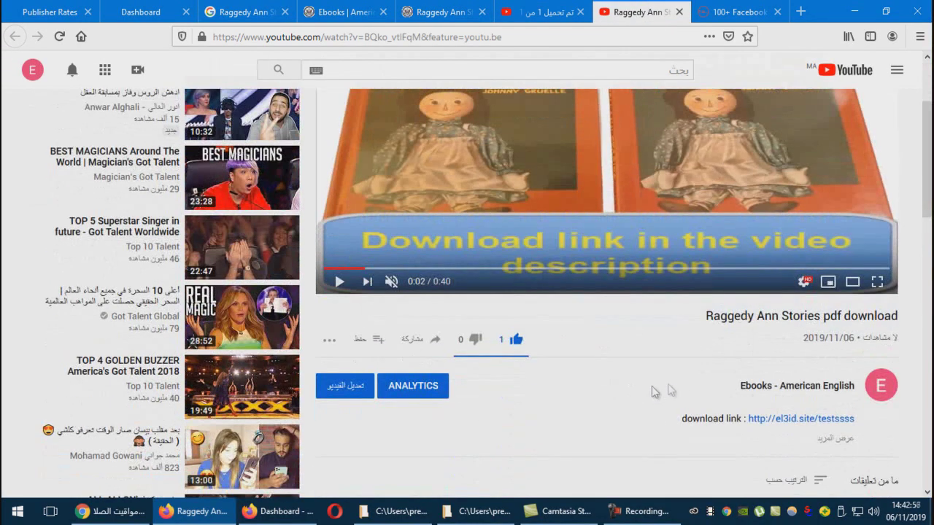
click(783, 421)
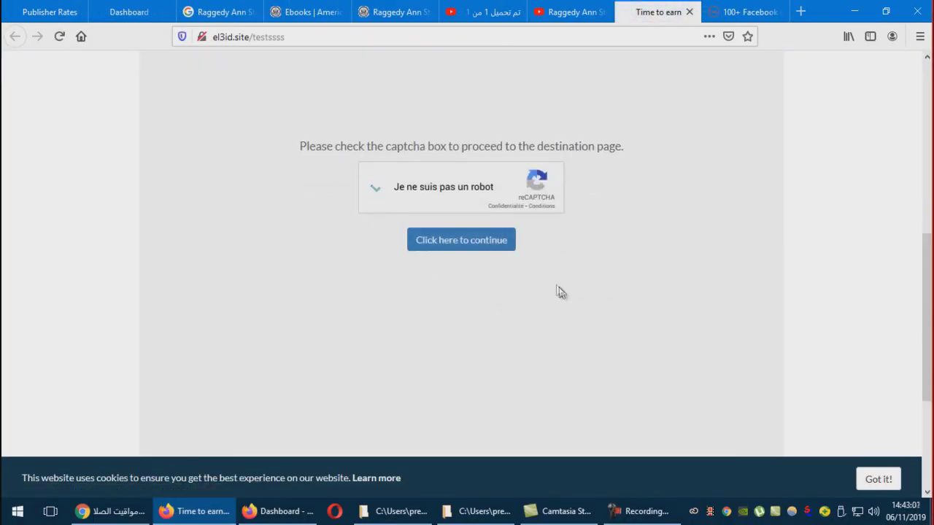
click(467, 246)
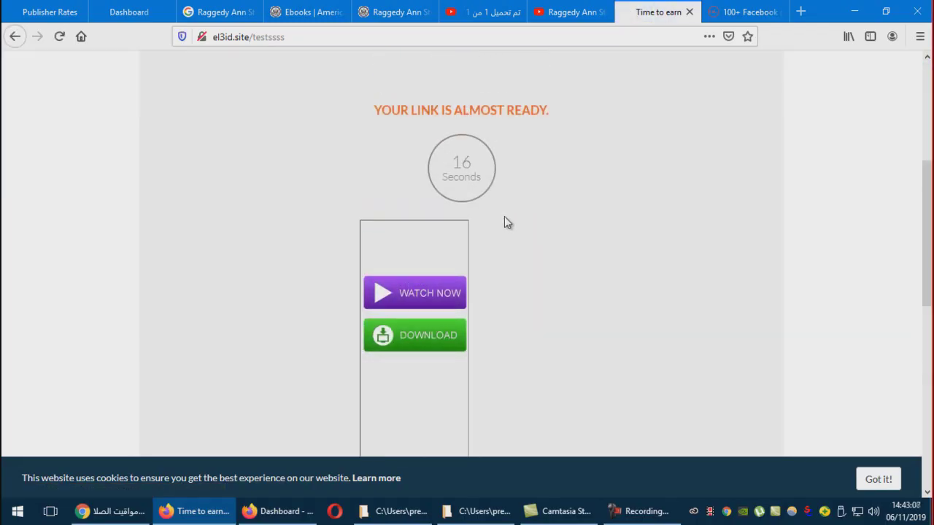
scroll(505, 217, down, 3)
scroll(612, 109, up, 3)
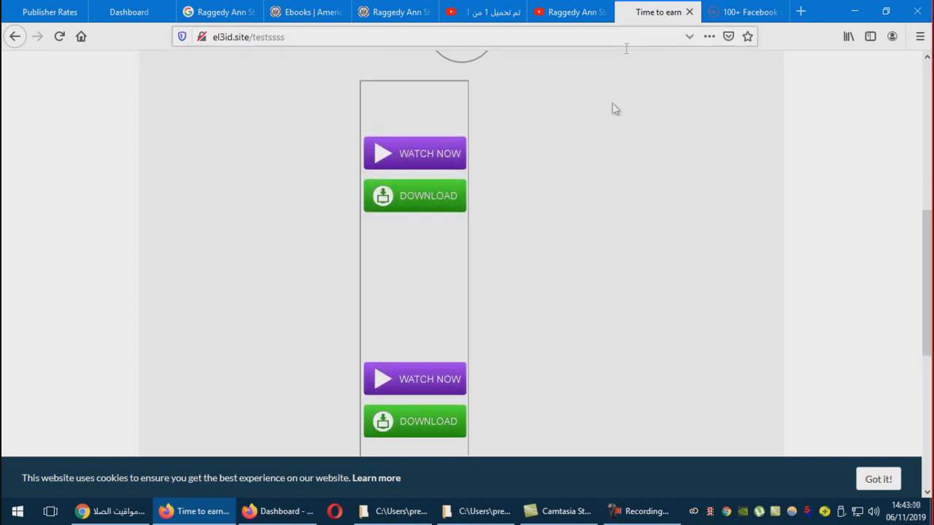
Glance at the American English ebook page, return to the published YouTube video and copy its page address
click(389, 11)
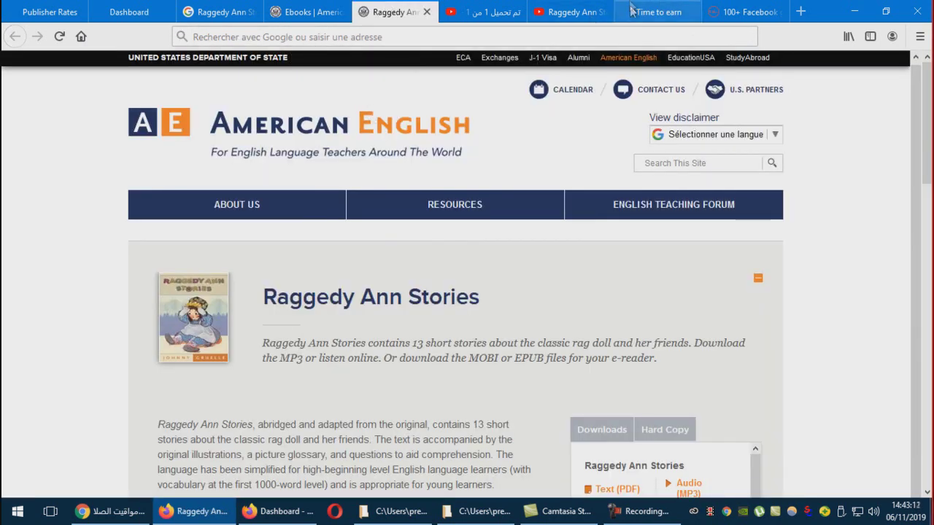
mouse_move(386, 211)
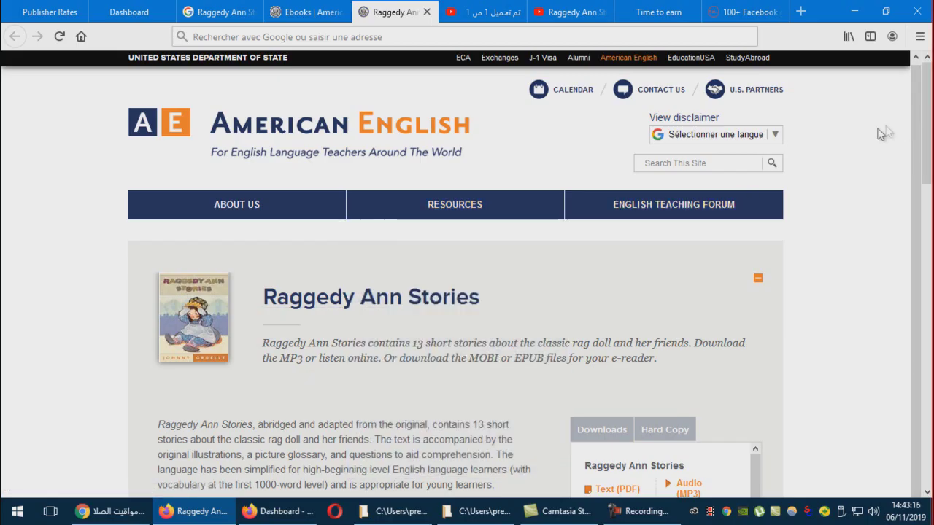
click(613, 9)
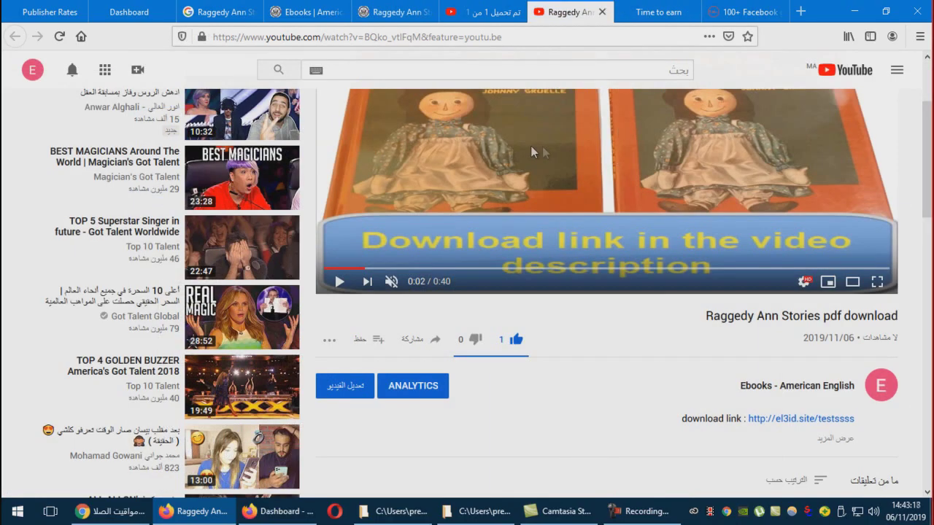
click(525, 38)
right_click(489, 41)
click(518, 81)
scroll(771, 336, down, 2)
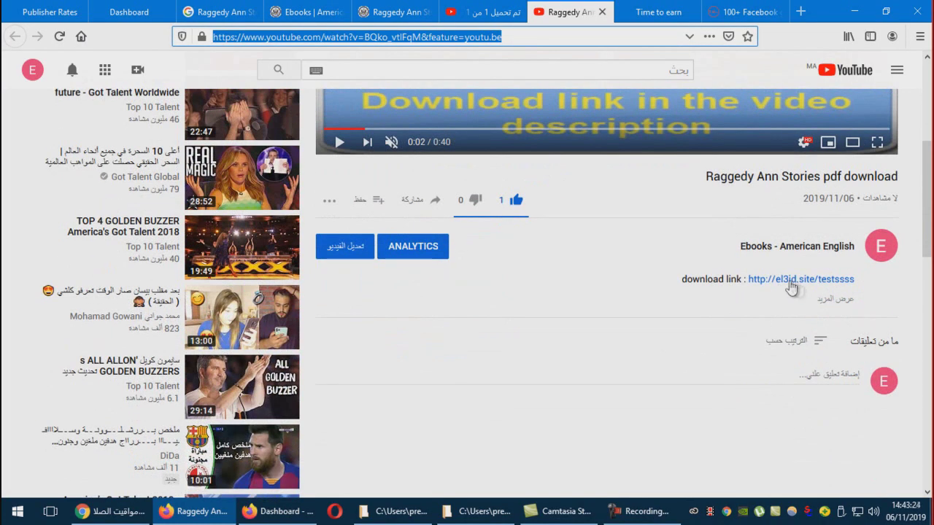
click(380, 8)
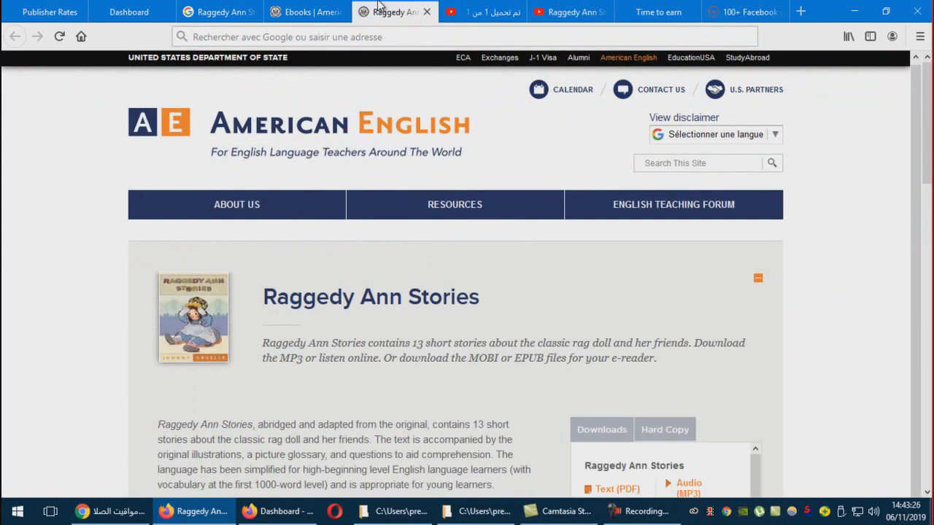
click(566, 11)
scroll(380, 254, up, 5)
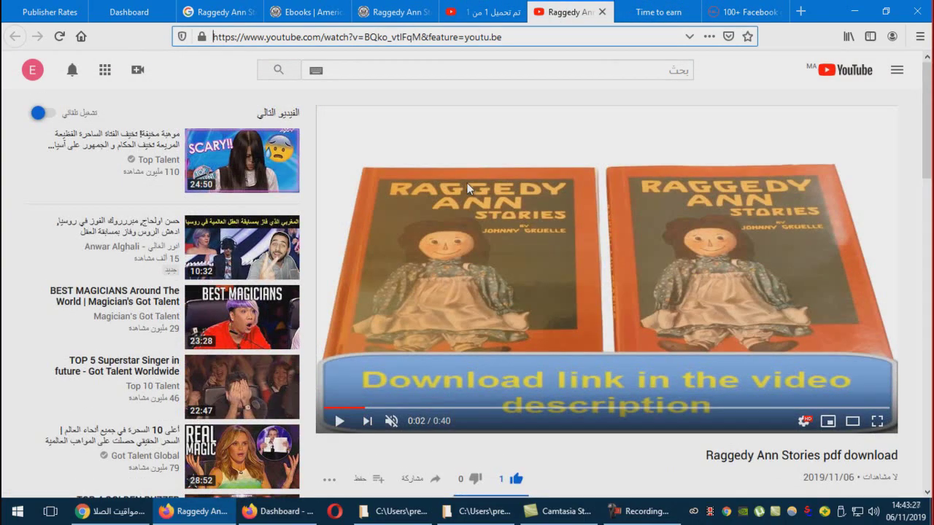
click(394, 11)
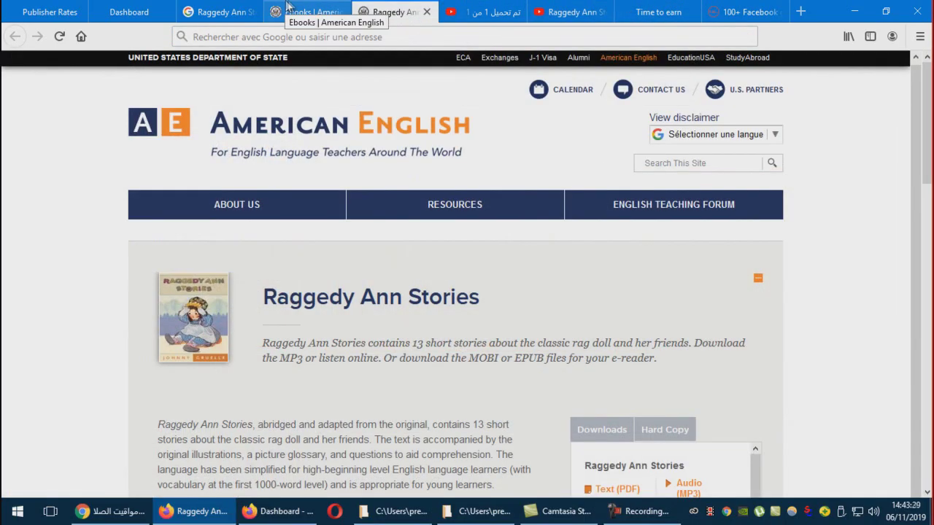
Return to the el3id.site/testssss countdown page, get the destination link and check the ebook's download options on the page it opens
click(659, 10)
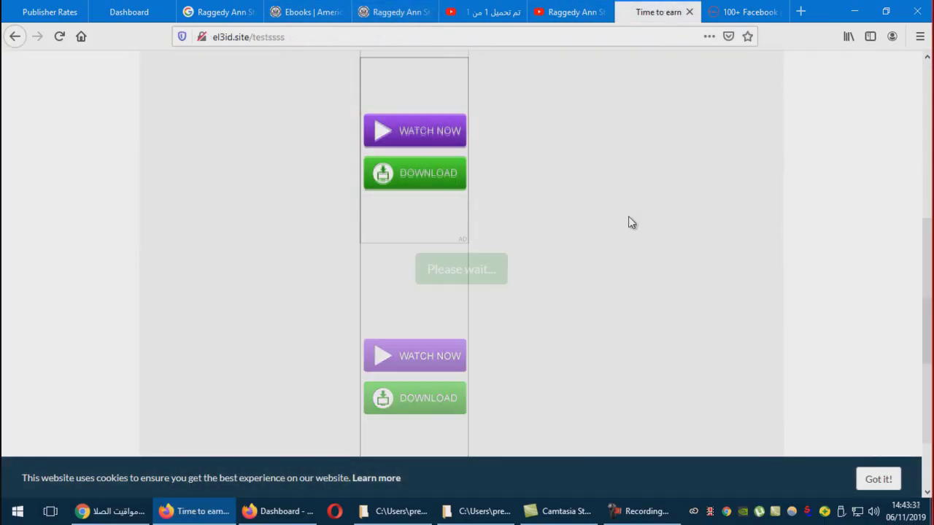
scroll(617, 230, up, 3)
scroll(578, 254, down, 3)
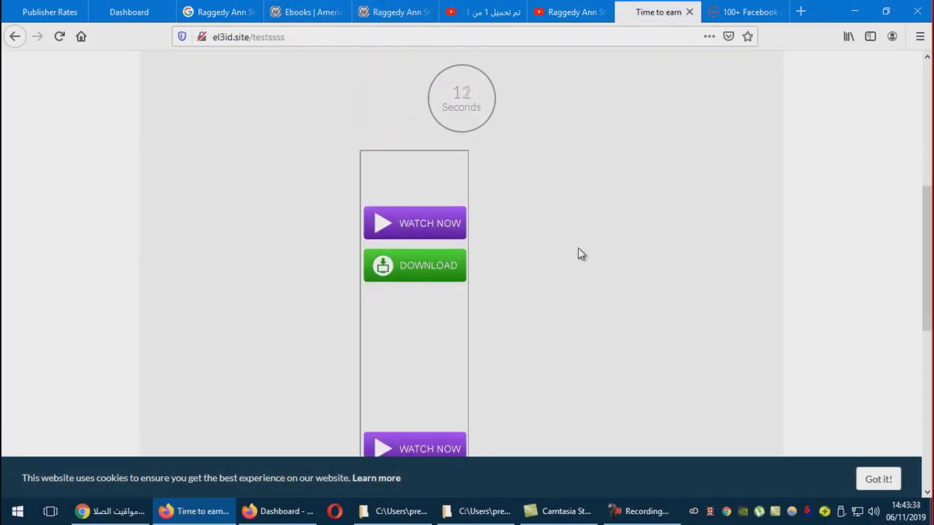
scroll(461, 182, up, 3)
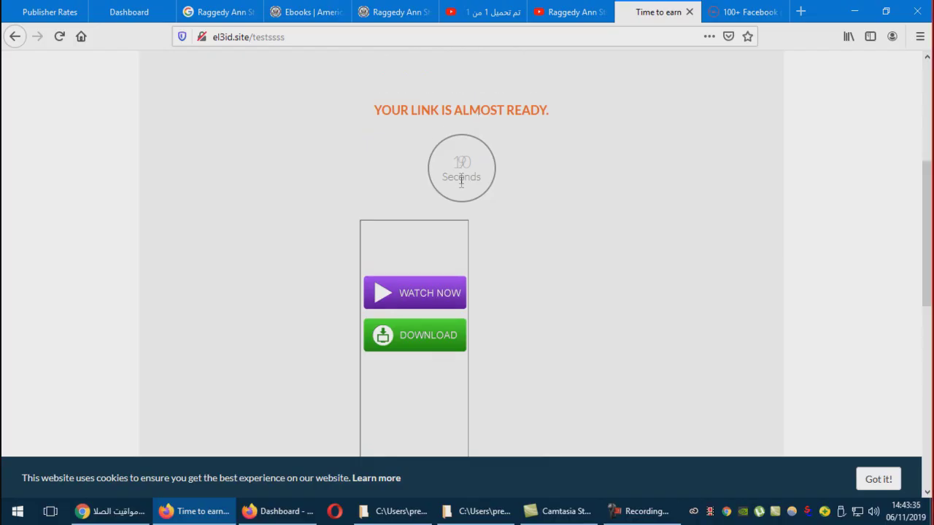
scroll(517, 288, down, 5)
scroll(450, 417, down, 2)
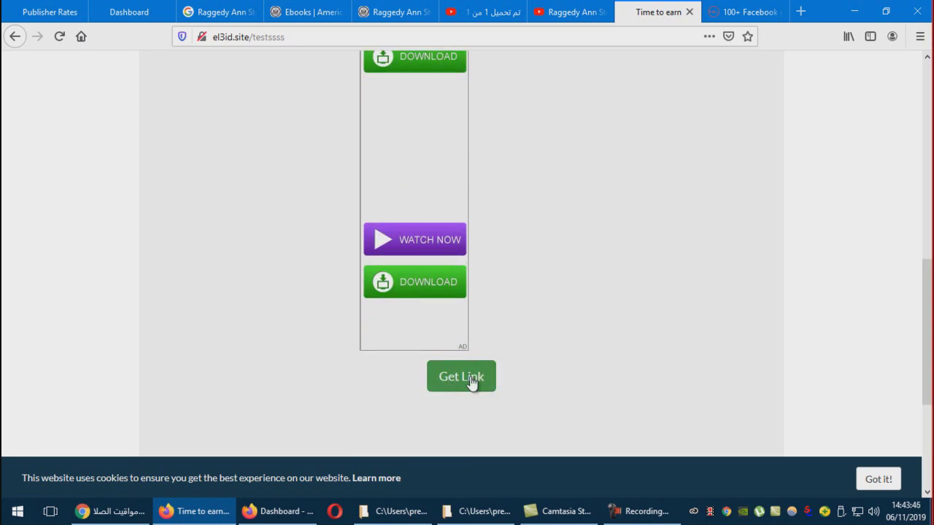
click(470, 381)
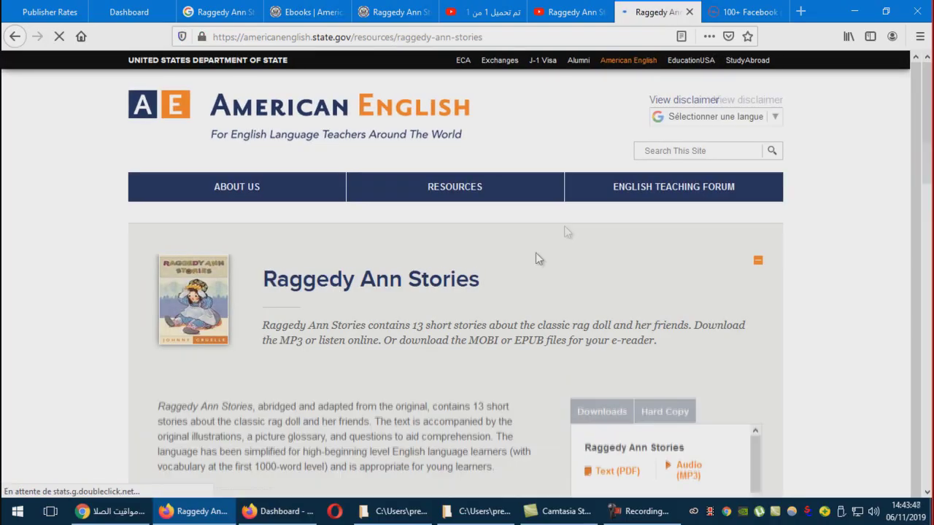
scroll(777, 244, down, 5)
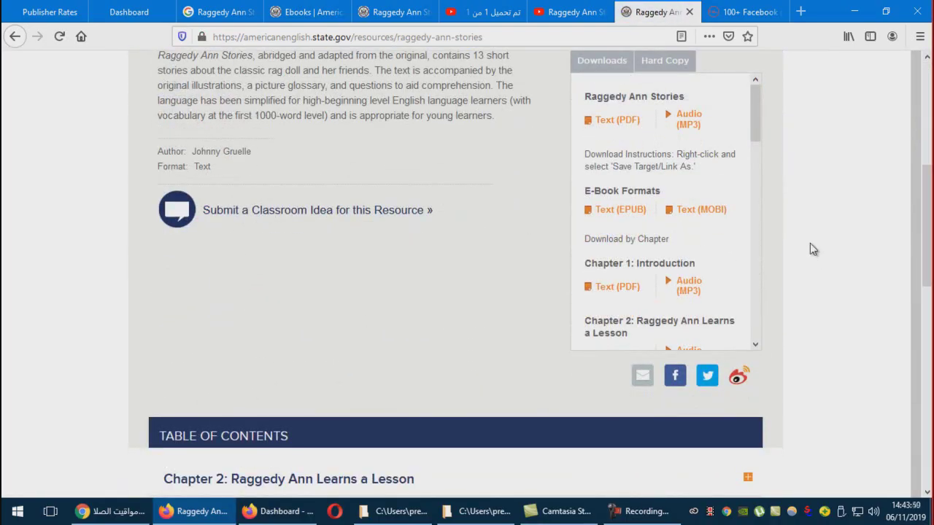
scroll(604, 274, up, 2)
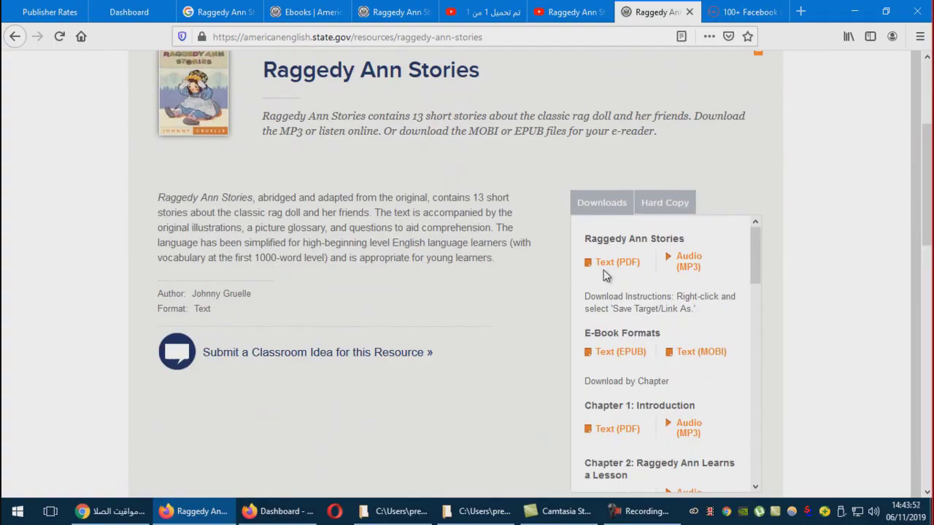
scroll(651, 127, up, 3)
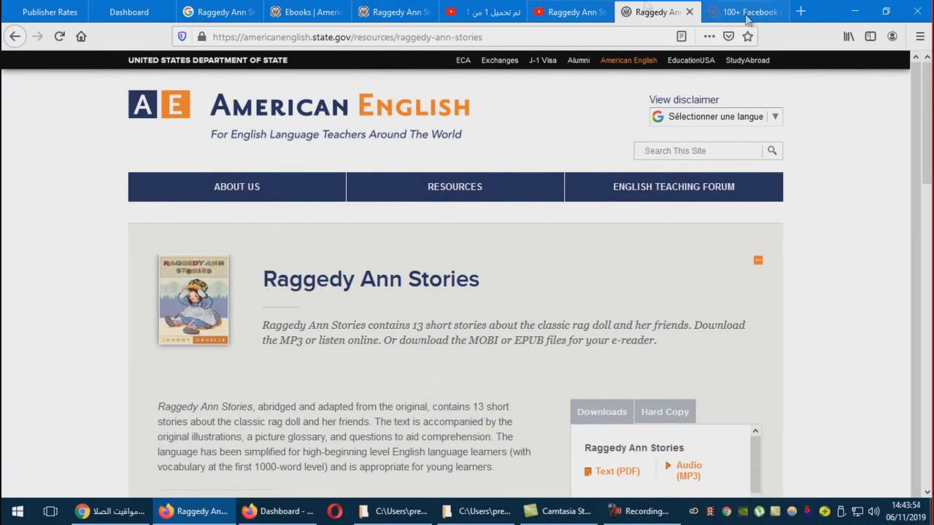
Examine the group categories in the 100+ Facebook groups list on techwebsites.net, from friend groups to business groups
click(746, 13)
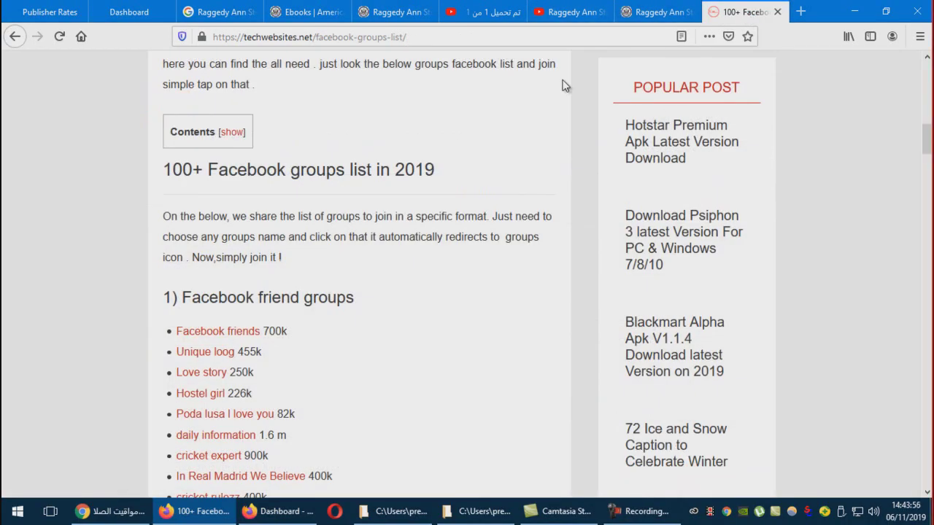
click(398, 38)
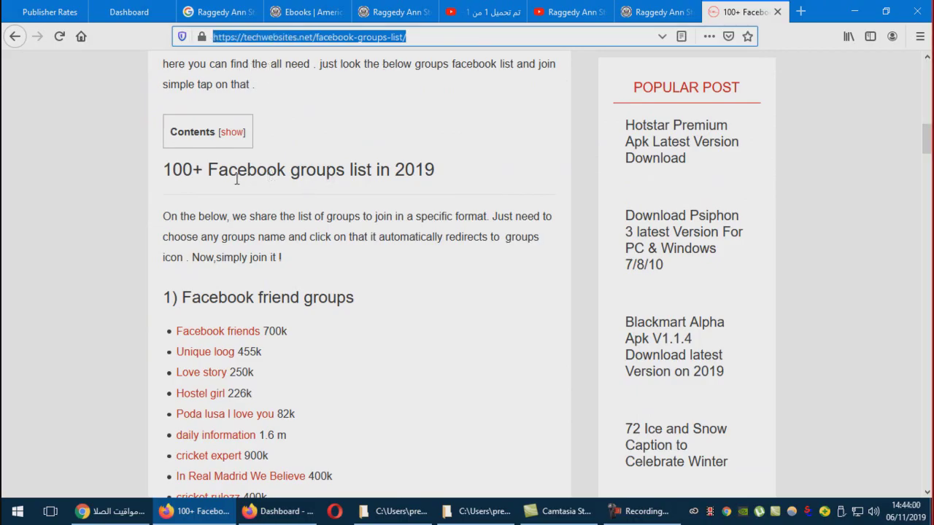
drag(444, 175, 370, 173)
click(270, 204)
scroll(270, 210, up, 2)
scroll(270, 210, down, 6)
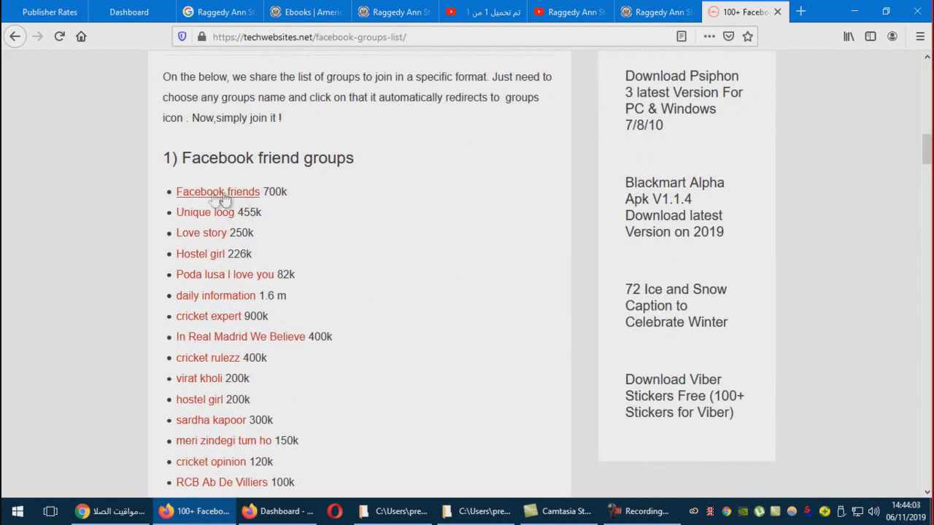
scroll(303, 236, down, 2)
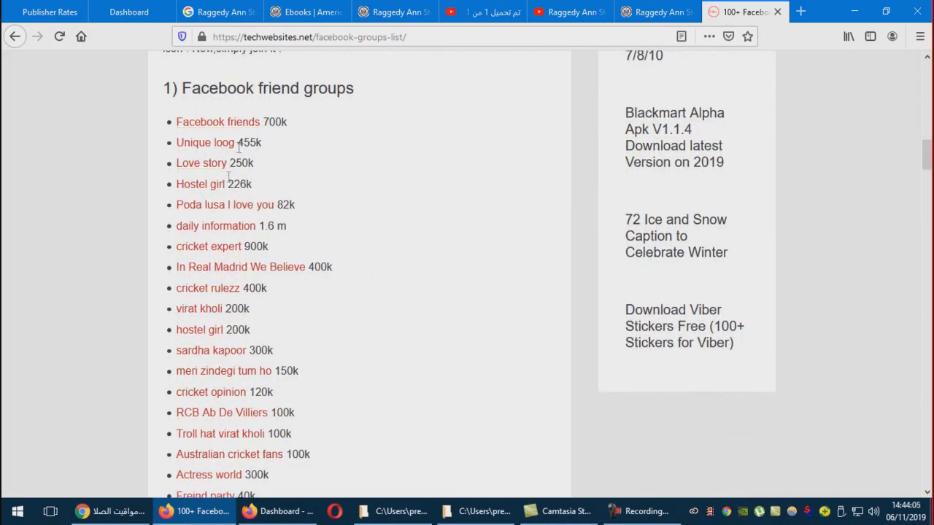
scroll(229, 177, down, 12)
scroll(264, 334, down, 20)
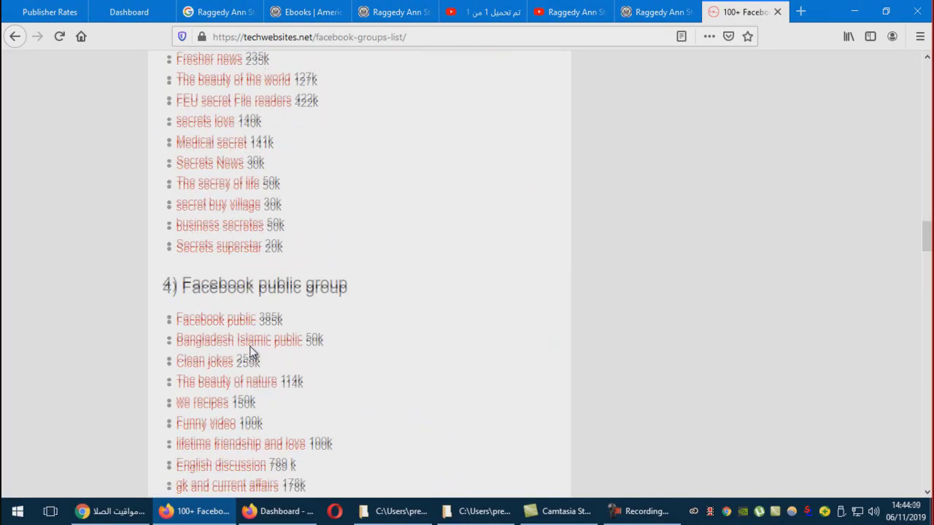
scroll(250, 347, down, 5)
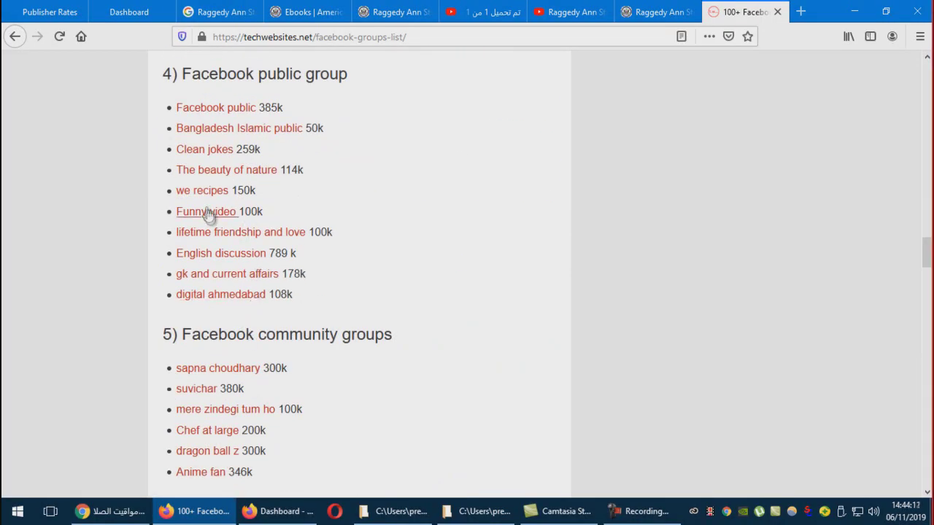
scroll(278, 395, down, 14)
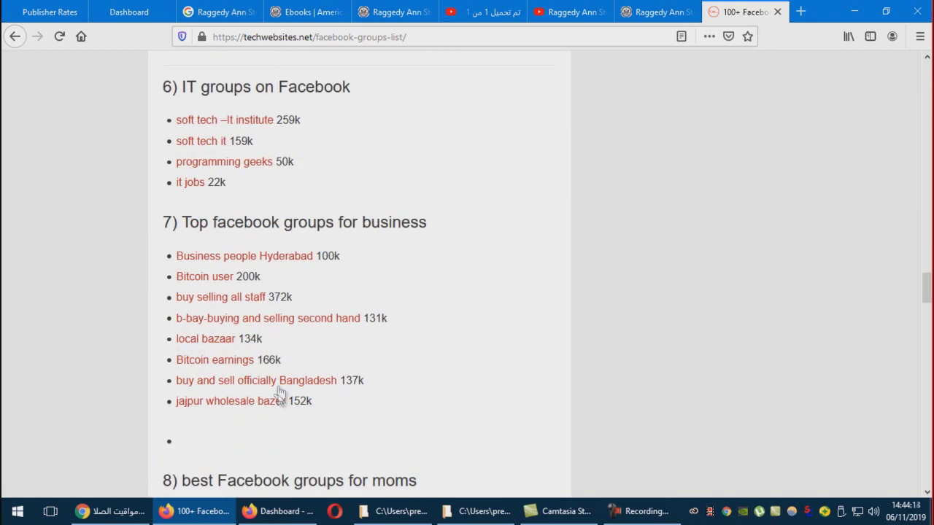
View the Business people Hyderabad group from the business list in a new tab, close it and return to the article's beginning
right_click(237, 260)
click(241, 267)
click(751, 12)
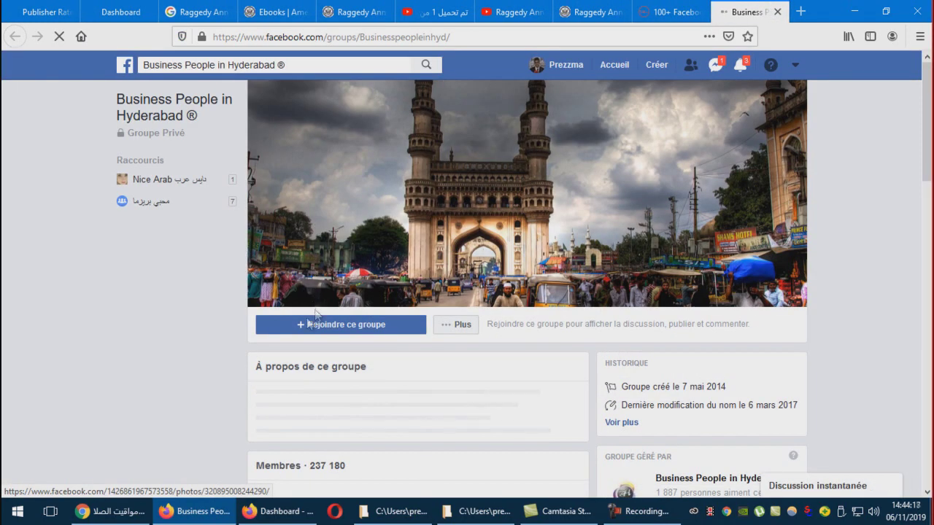
click(777, 12)
scroll(399, 257, up, 10)
scroll(399, 258, up, 20)
scroll(451, 282, down, 5)
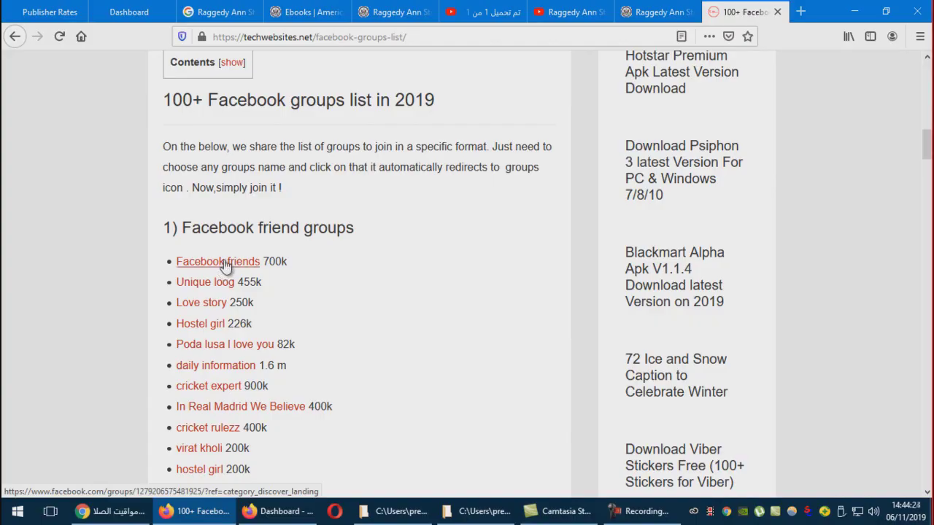
scroll(495, 197, up, 7)
scroll(495, 197, up, 5)
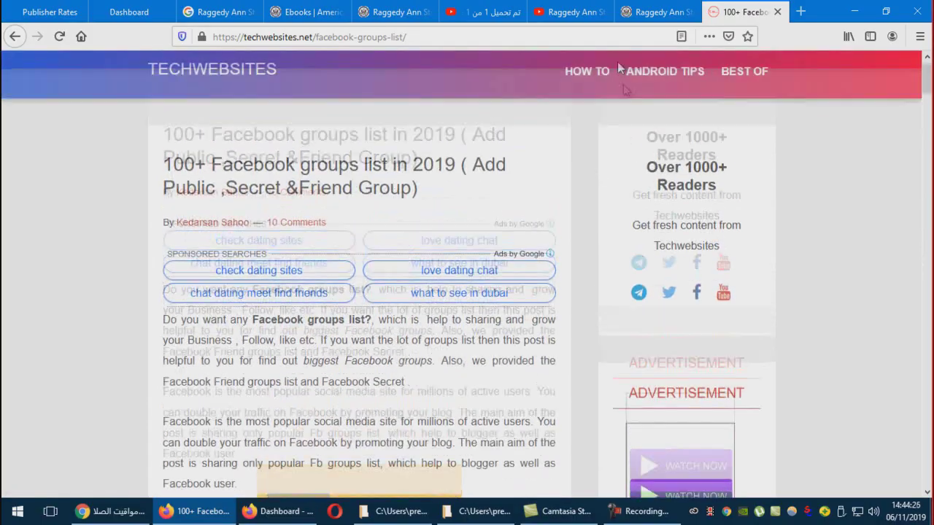
Return to the published Raggedy Ann Stories pdf download video and copy its full page address
click(565, 11)
right_click(487, 30)
click(423, 37)
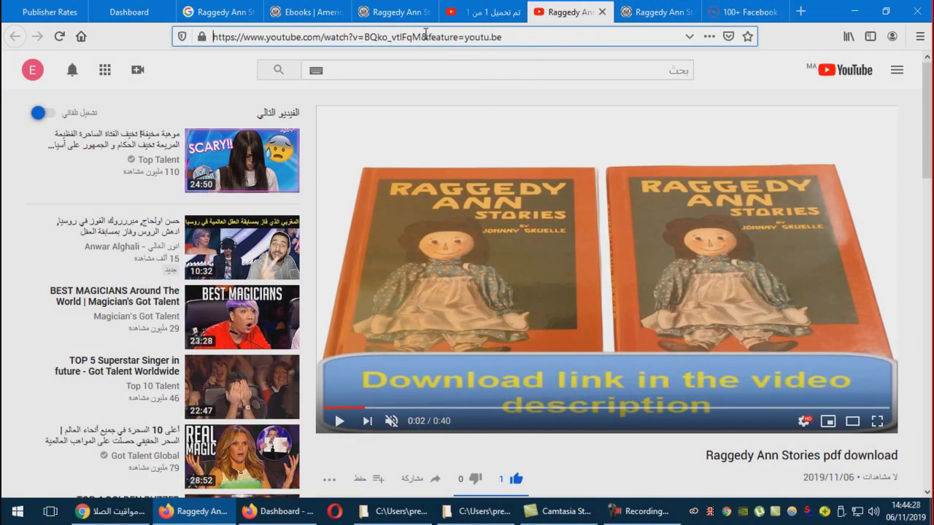
click(425, 36)
right_click(425, 34)
click(466, 78)
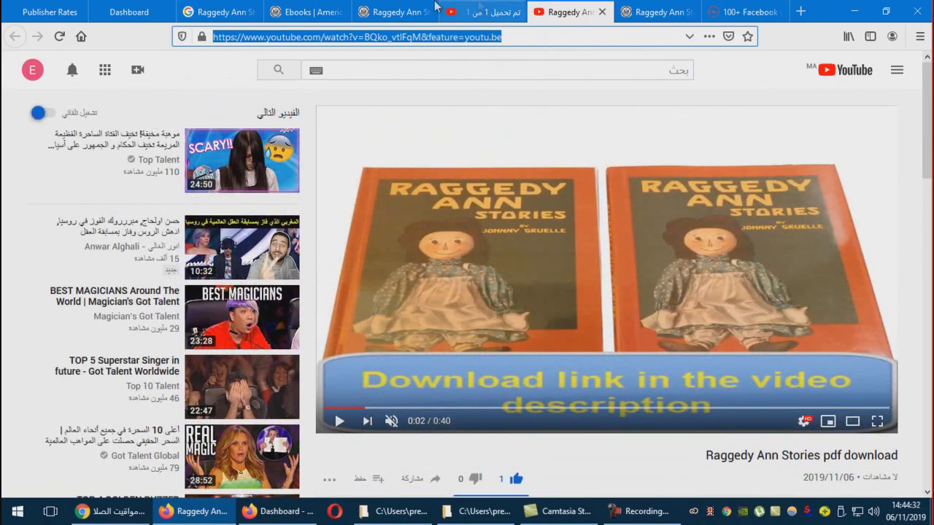
Return to the americanenglish.state.gov/ebooks page and look over its list of e-book titles
click(306, 12)
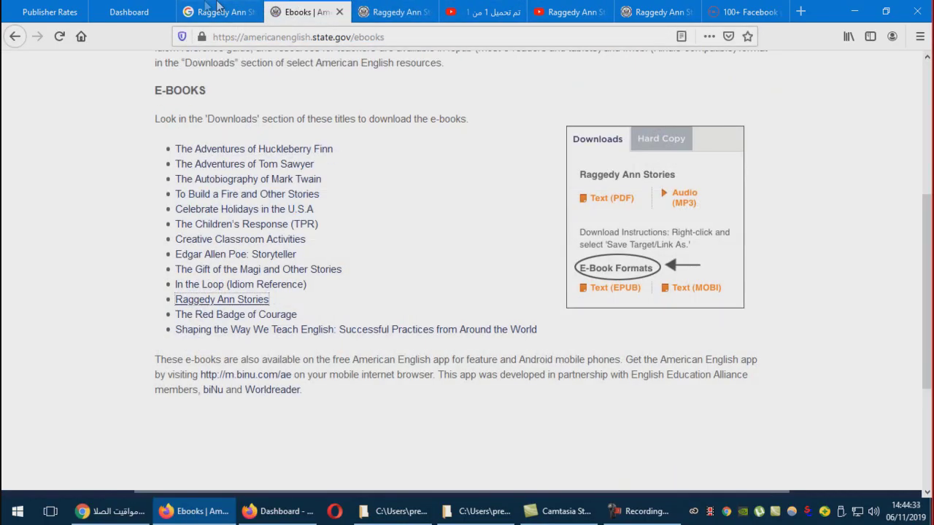
click(219, 9)
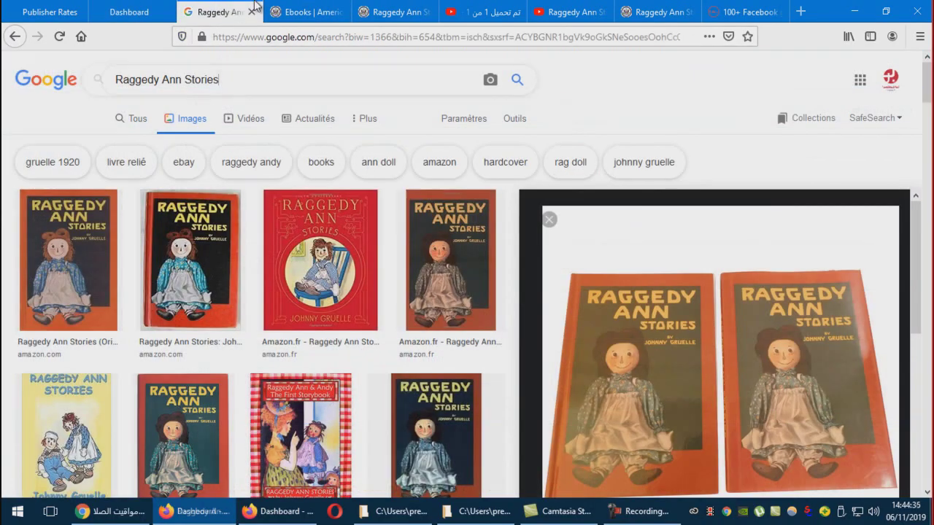
click(325, 6)
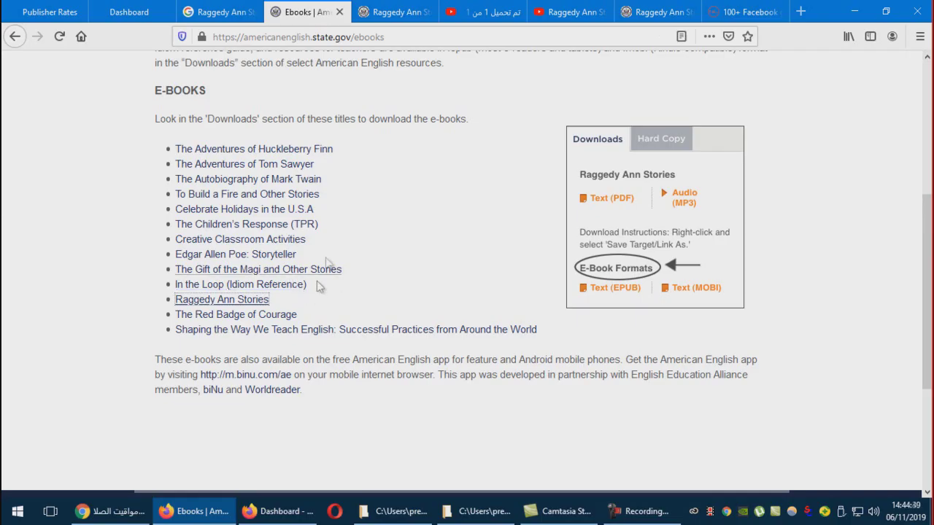
scroll(317, 279, up, 5)
scroll(312, 201, down, 3)
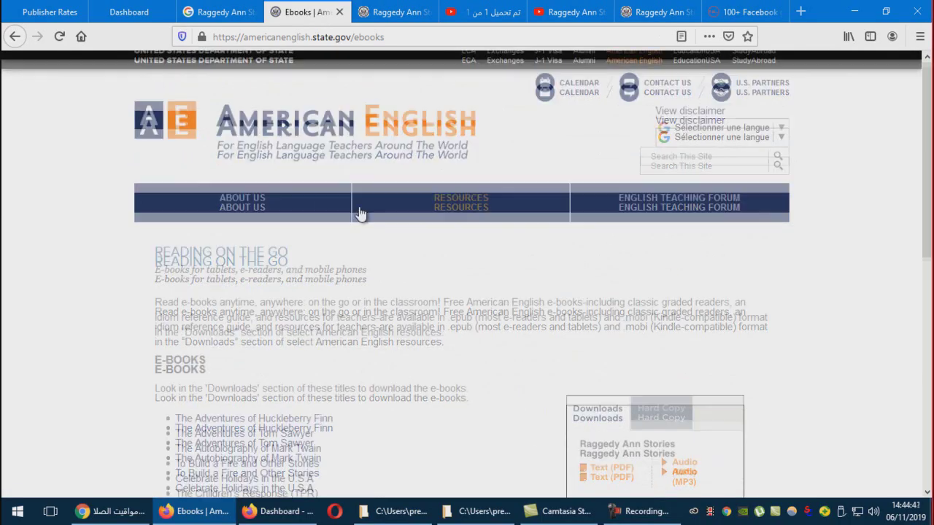
click(374, 38)
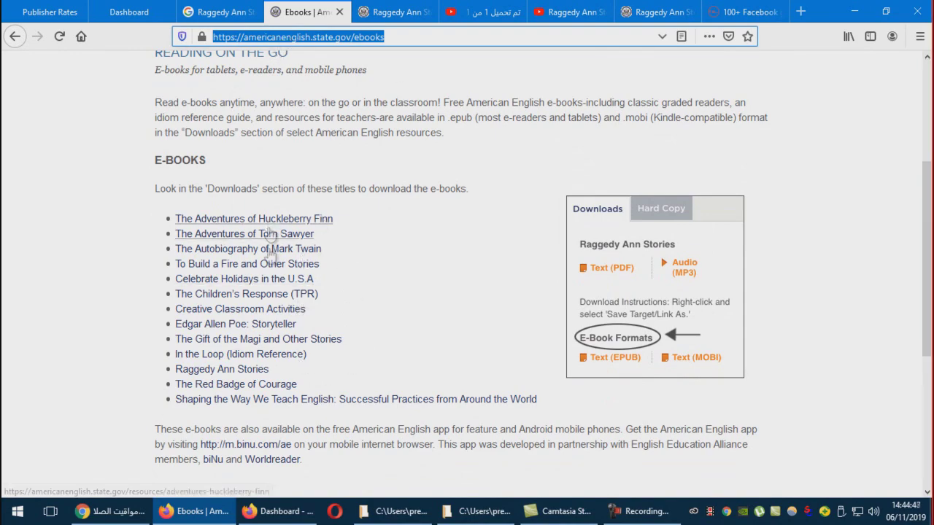
scroll(243, 326, up, 3)
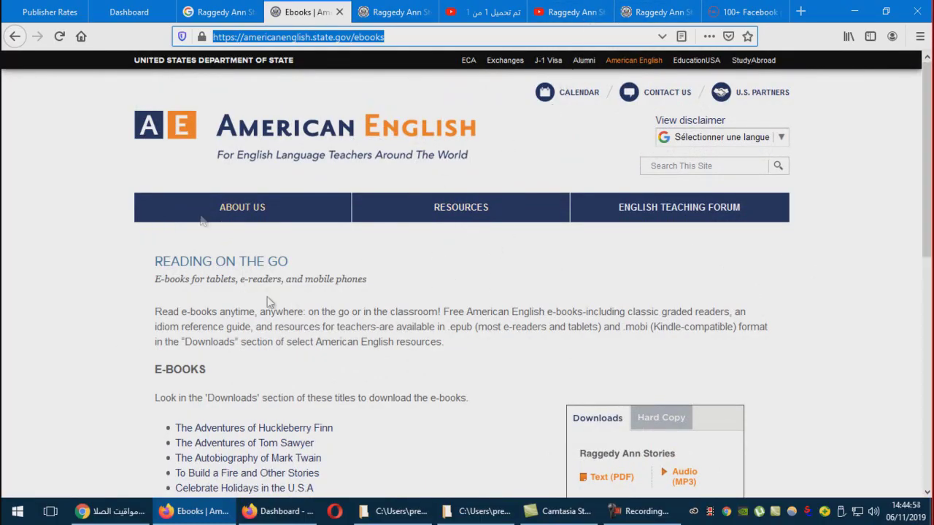
scroll(394, 219, down, 4)
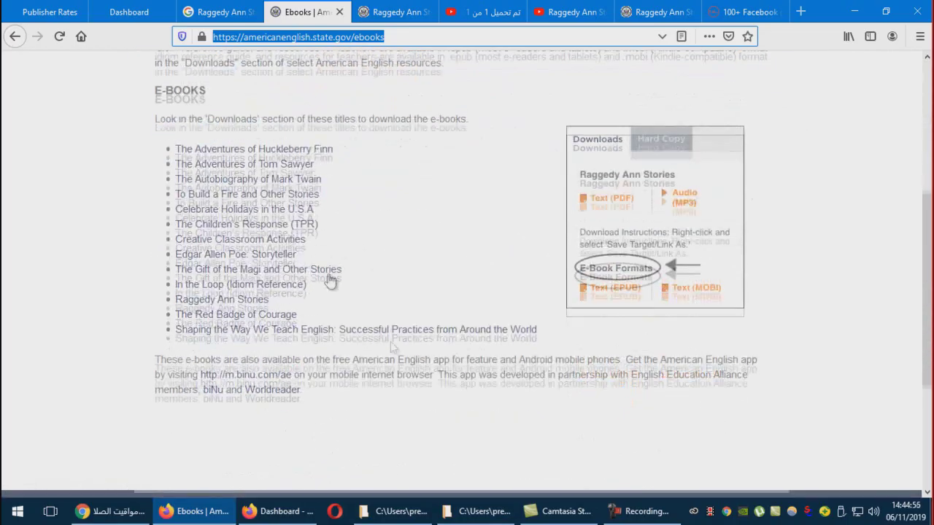
Open the Creative Classroom Activities e-book from the list in a new tab and copy its page address
right_click(281, 246)
click(283, 248)
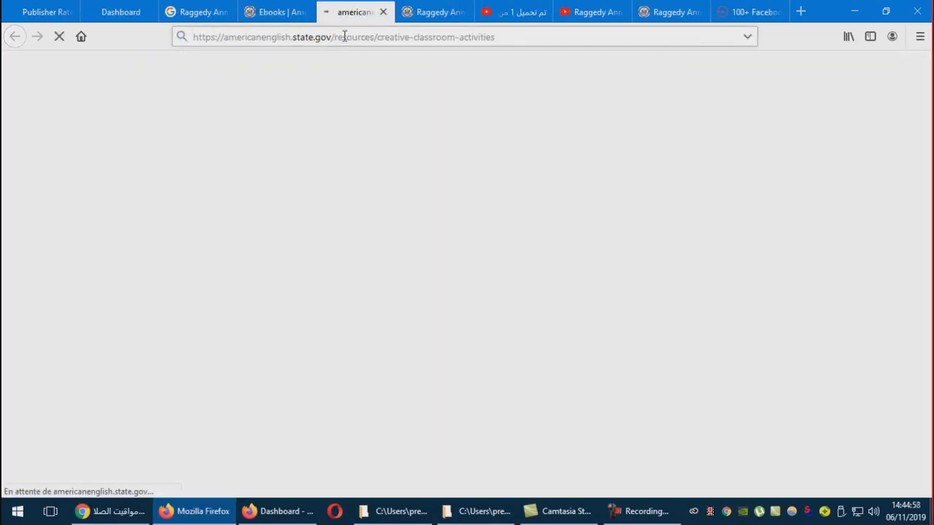
right_click(344, 38)
key(ctrl+c)
click(390, 89)
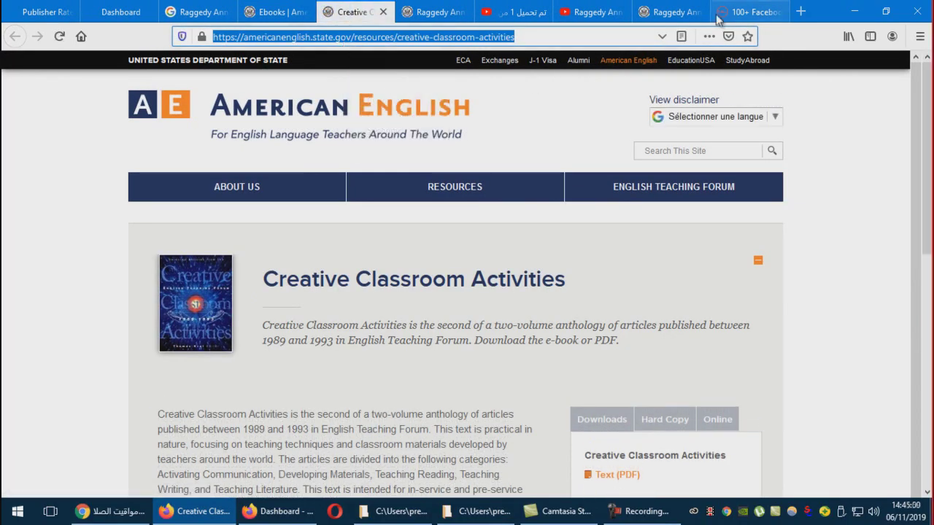
right_click(368, 37)
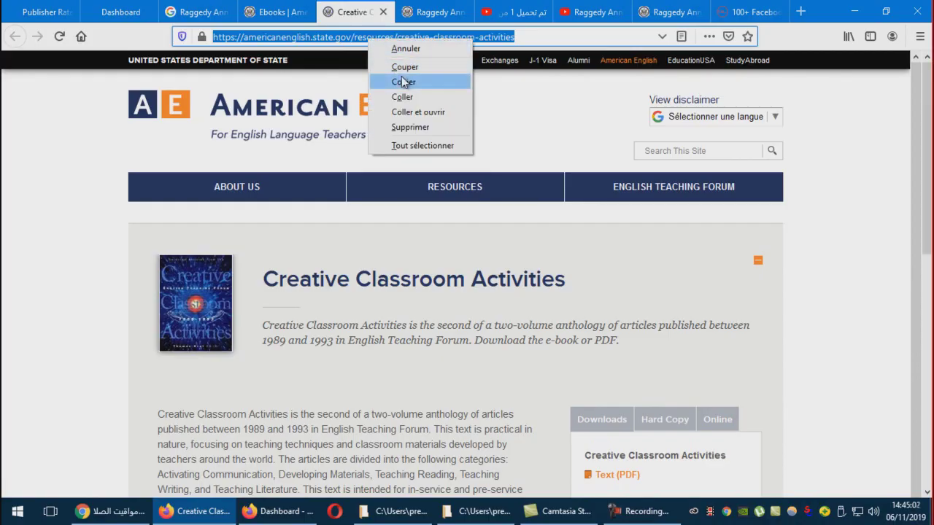
click(394, 81)
Try to shorten the copied Creative Classroom Activities page address on the share4link dashboard
drag(583, 283, 249, 275)
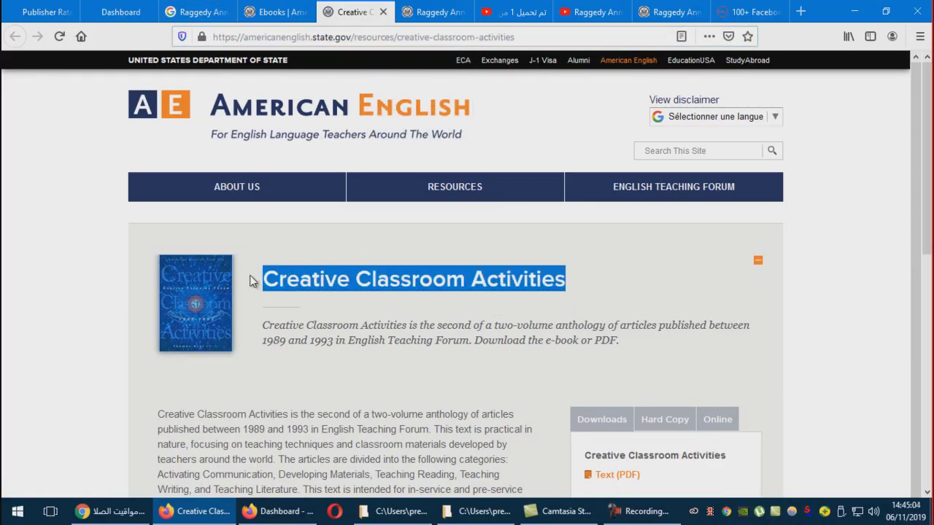
click(271, 513)
click(117, 12)
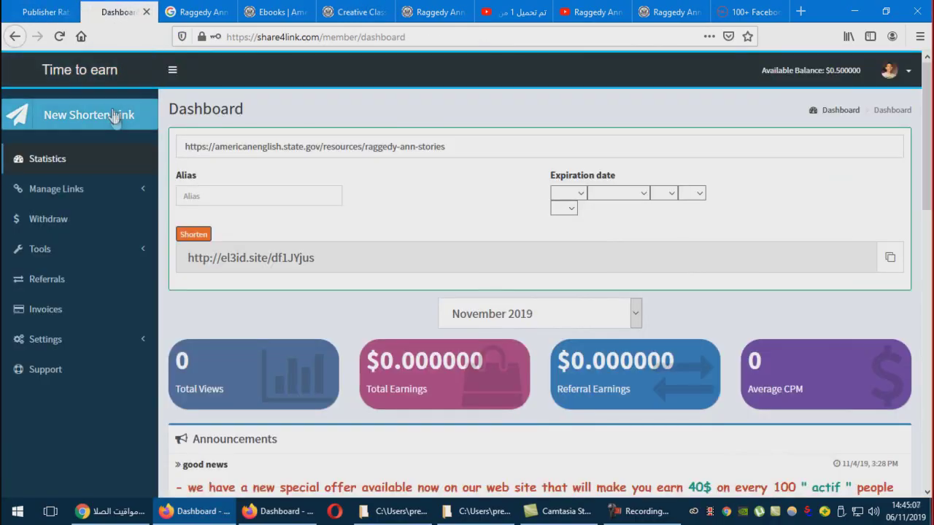
click(114, 118)
click(55, 113)
click(319, 146)
key(ctrl+a)
key(ctrl+v)
click(194, 234)
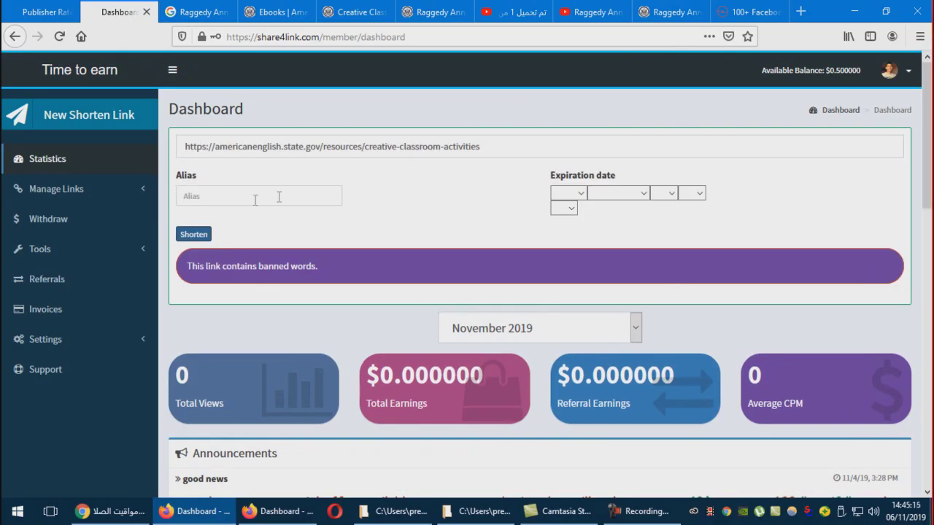
scroll(321, 191, down, 3)
scroll(250, 269, up, 3)
triple_click(264, 270)
click(364, 187)
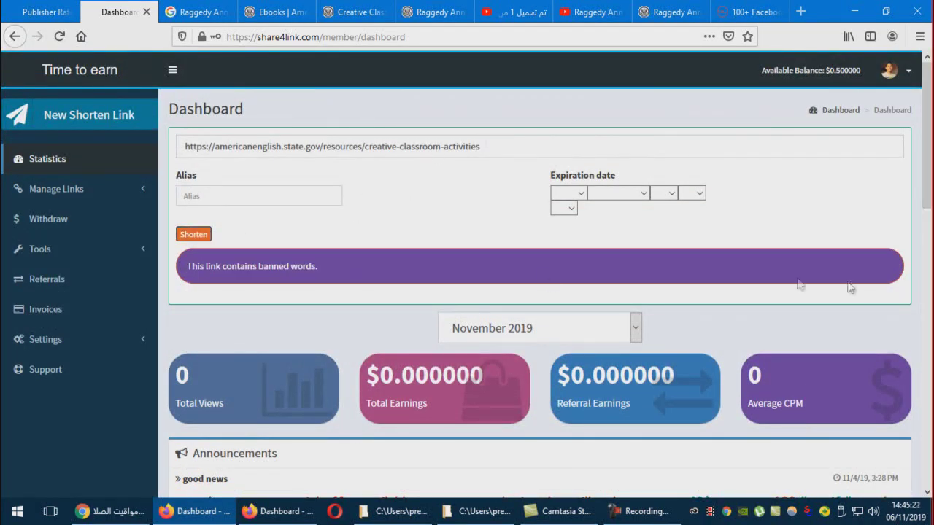
Search Google Images for "Photo: Cover of Creative Classroom Activities Expand Creative Classroom Activities"
click(186, 11)
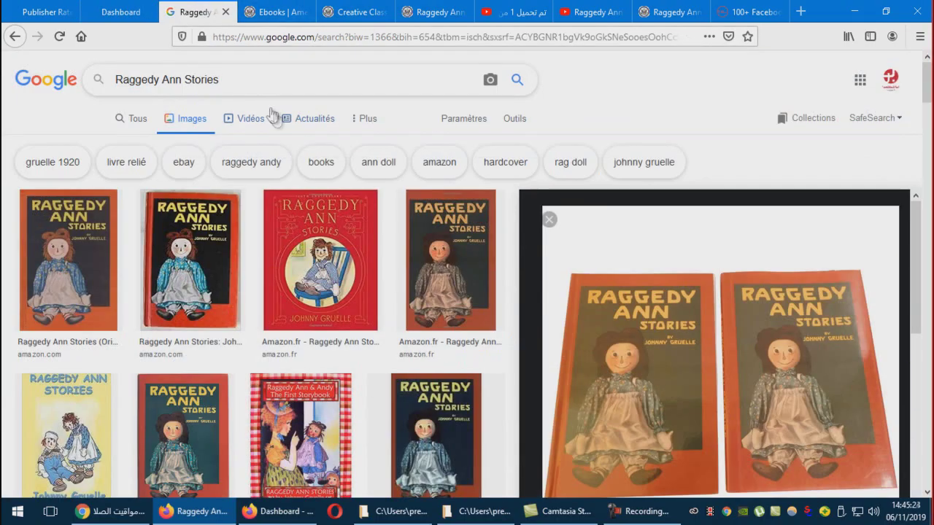
click(267, 9)
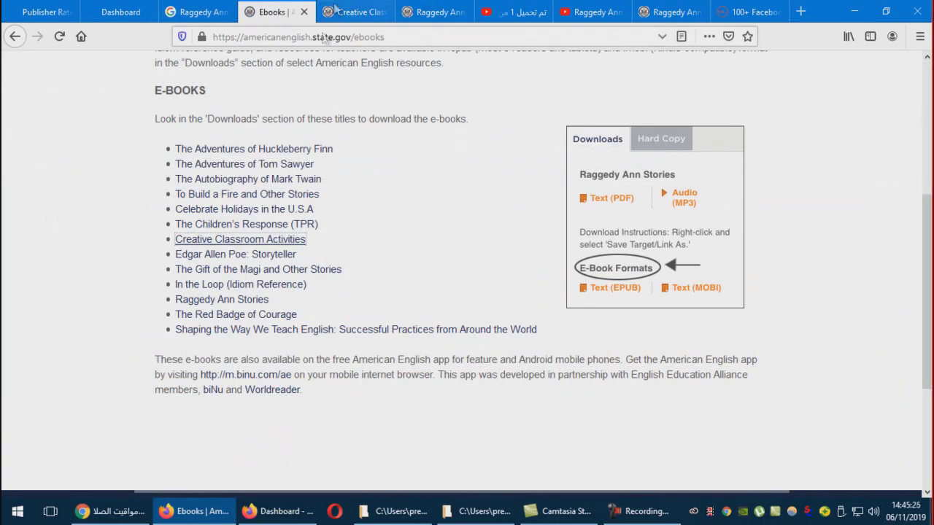
click(350, 9)
click(190, 12)
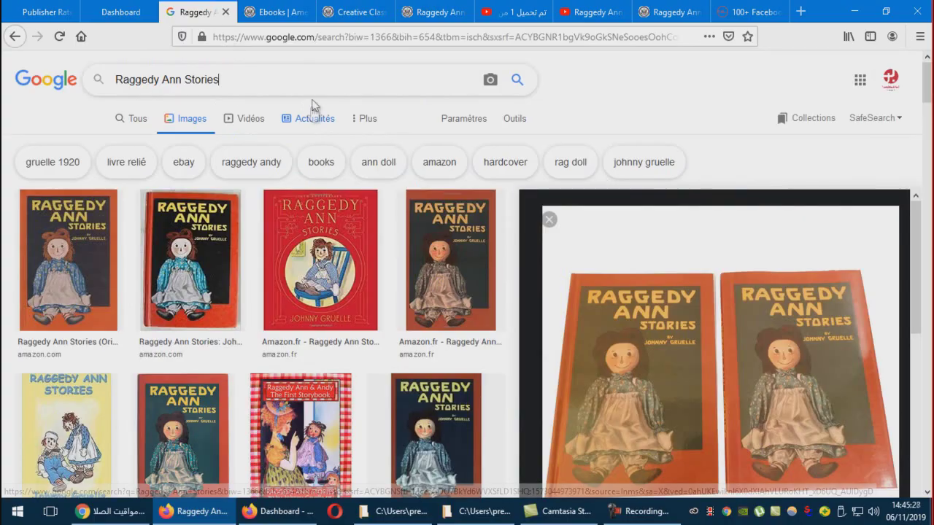
triple_click(285, 82)
text(Photo: Cover of Creative Classroom Activities Expand Creative Classroom Activities)
key(Return)
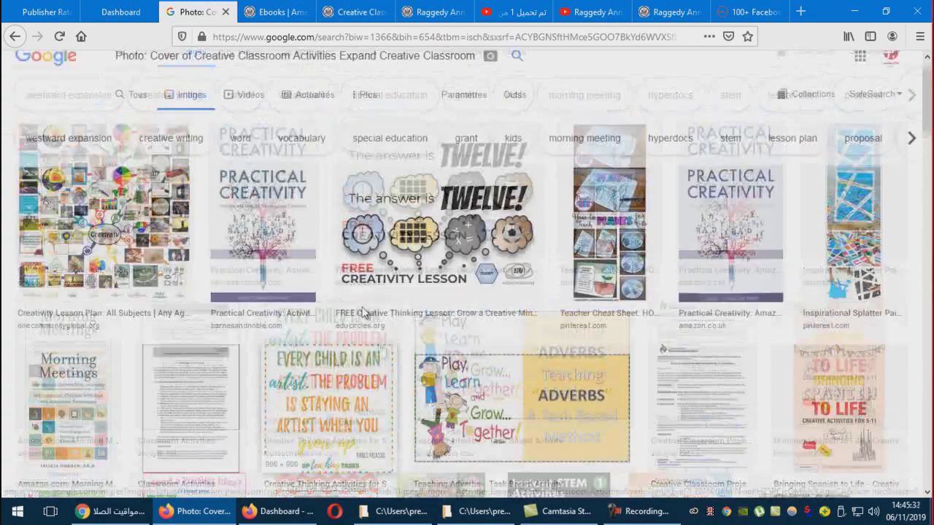
Return to the Creative Classroom Activities page and copy the e-book's title
click(377, 7)
right_click(497, 280)
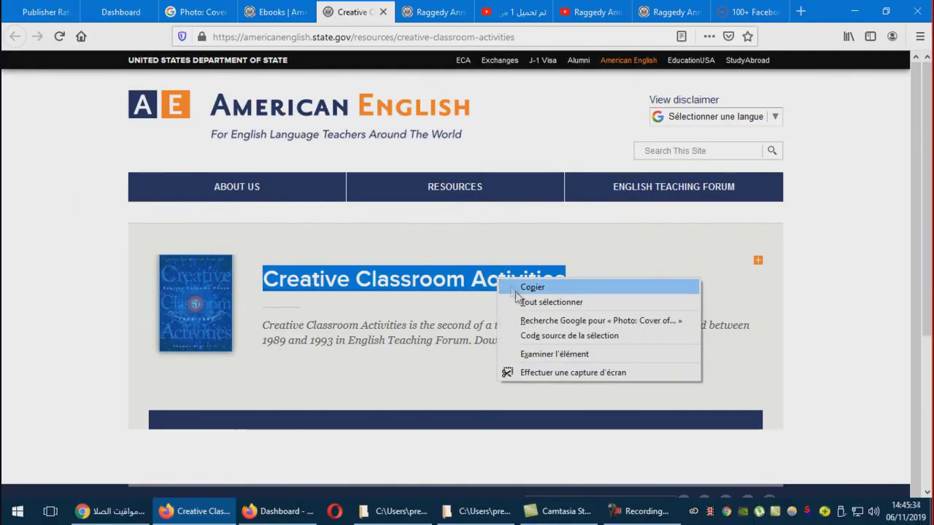
click(532, 286)
Switch to Camtasia Studio, view the imported book image among the project's clips, and return to the Firefox e-book page
click(558, 511)
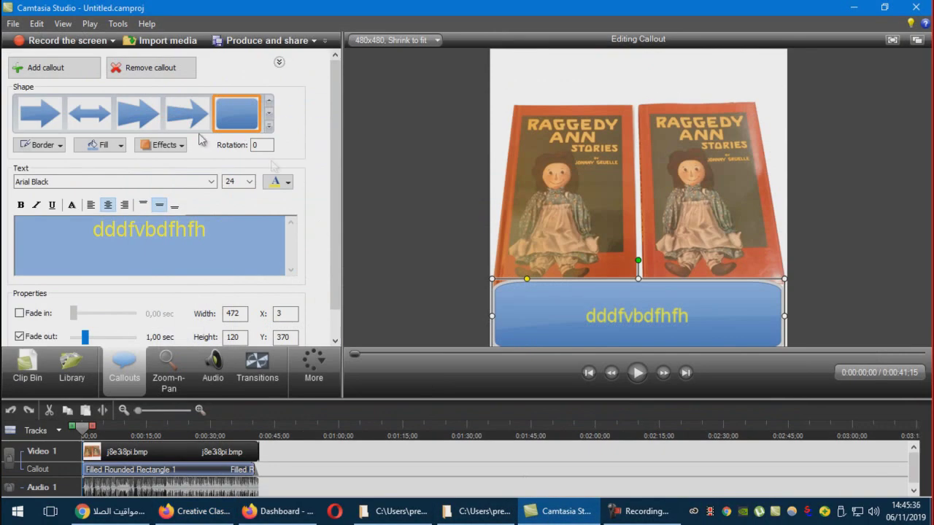
click(29, 376)
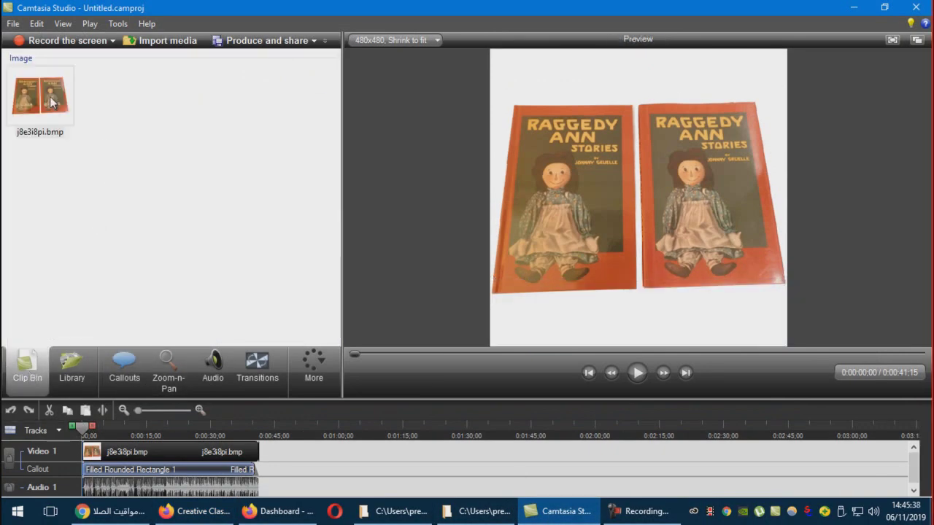
drag(52, 102, 176, 434)
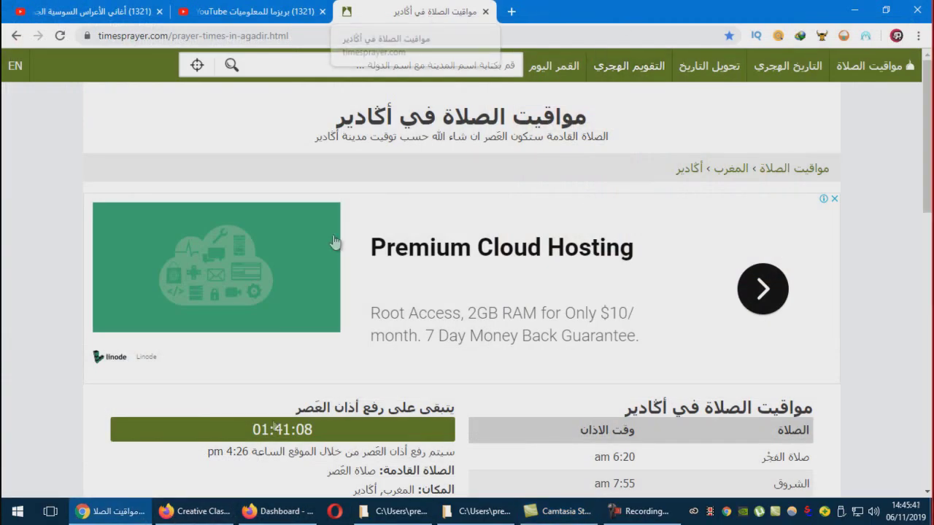
click(248, 496)
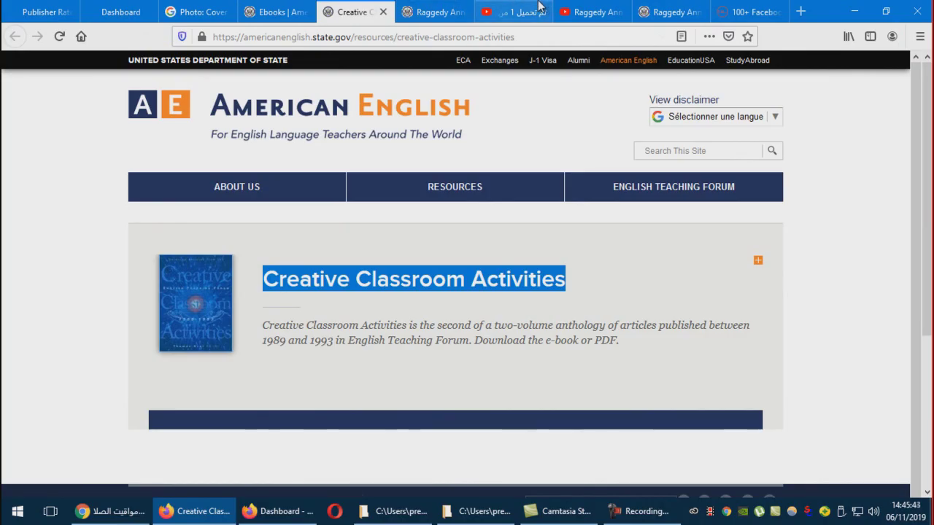
Check which channel is signed in on the Raggedy Ann Stories pdf download video page
click(565, 9)
click(32, 70)
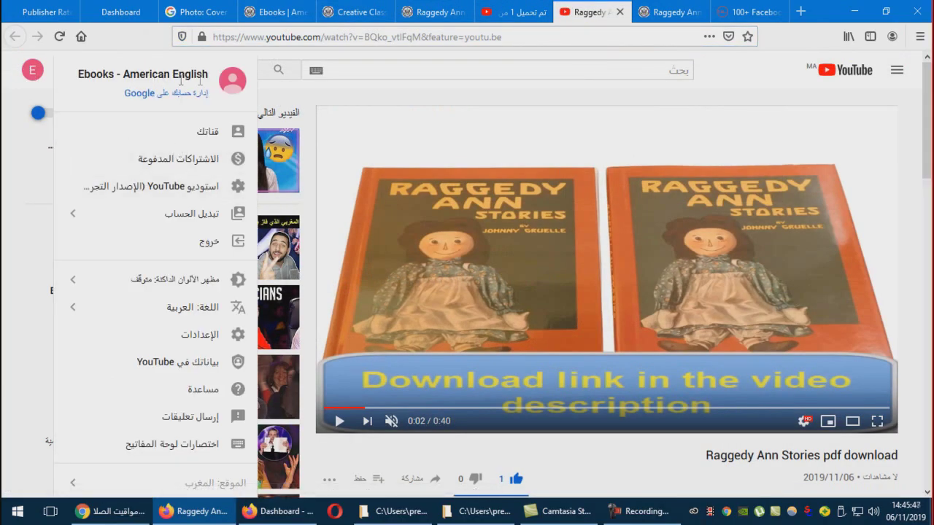
click(429, 110)
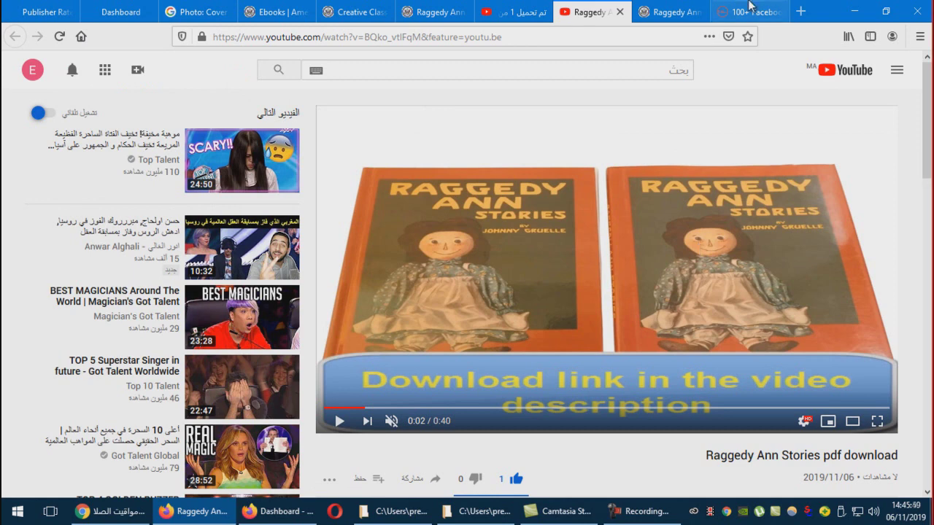
Open the share4link profile settings and select PayPal as the withdrawal method
click(119, 7)
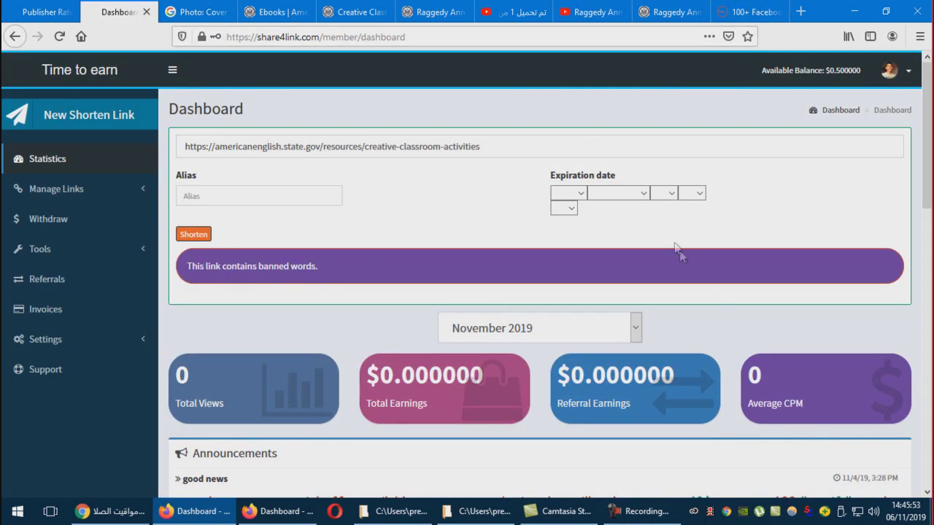
click(80, 344)
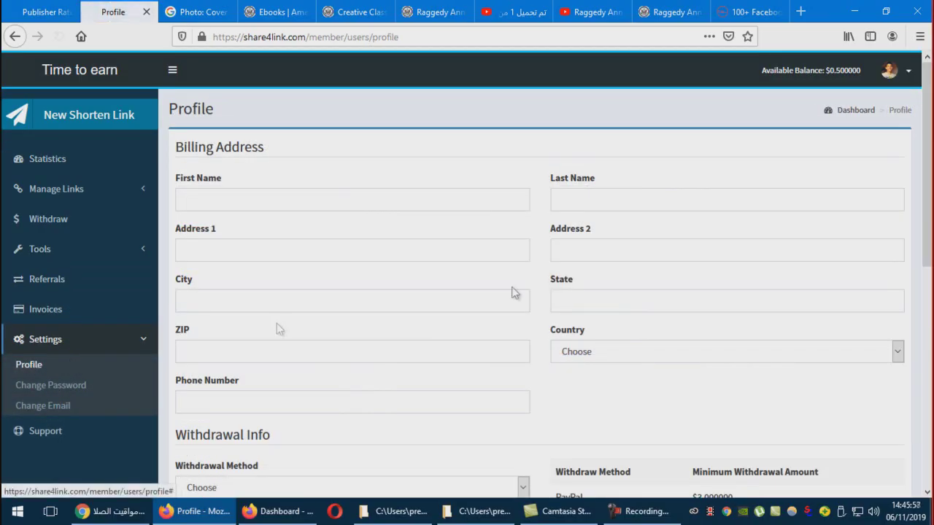
scroll(640, 298, down, 5)
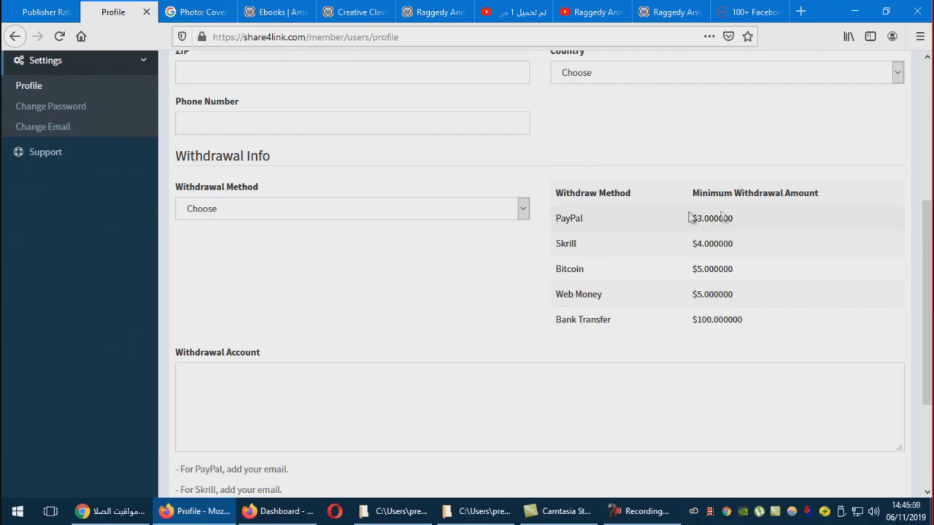
click(461, 213)
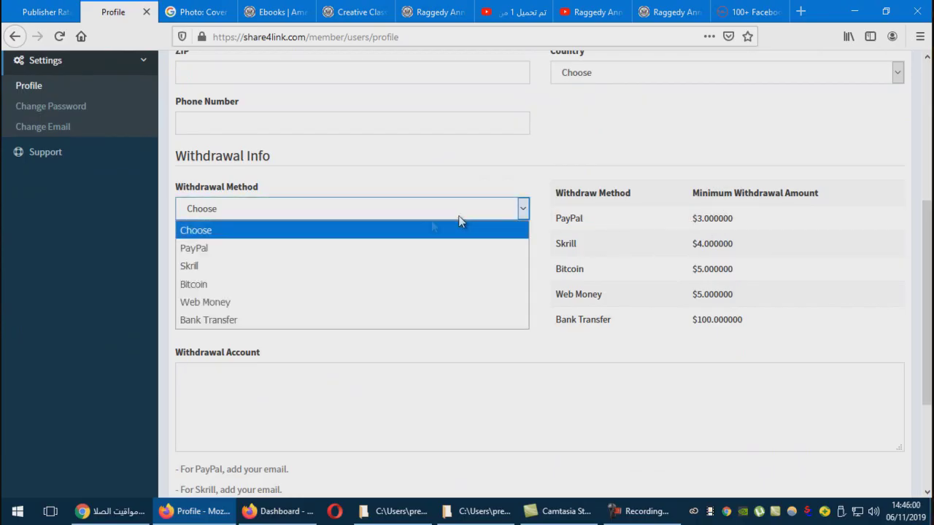
click(235, 253)
click(238, 388)
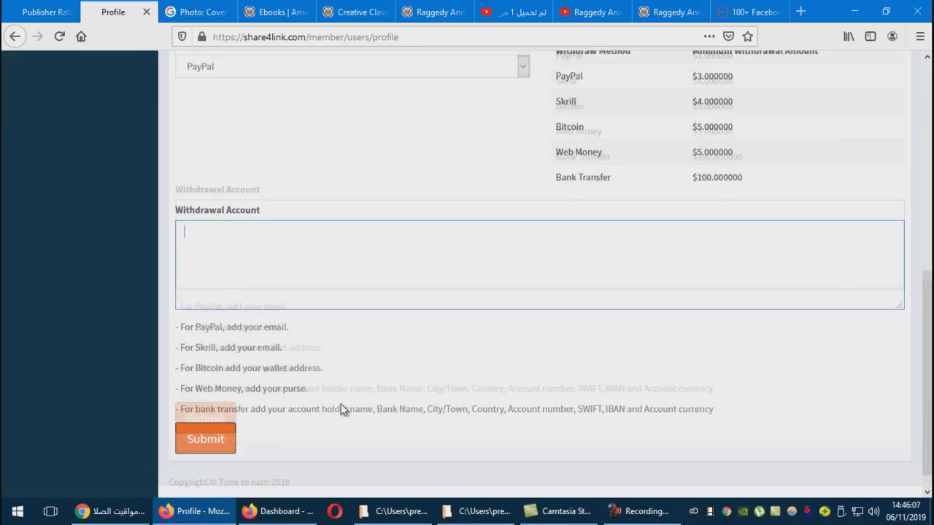
Review the billing address and withdrawal account fields, and submit the profile form
scroll(342, 408, up, 5)
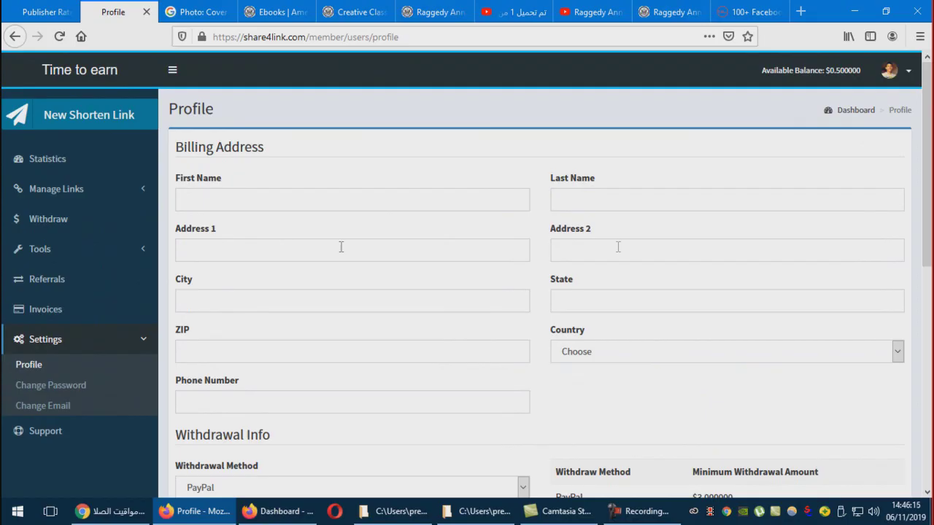
scroll(625, 321, down, 2)
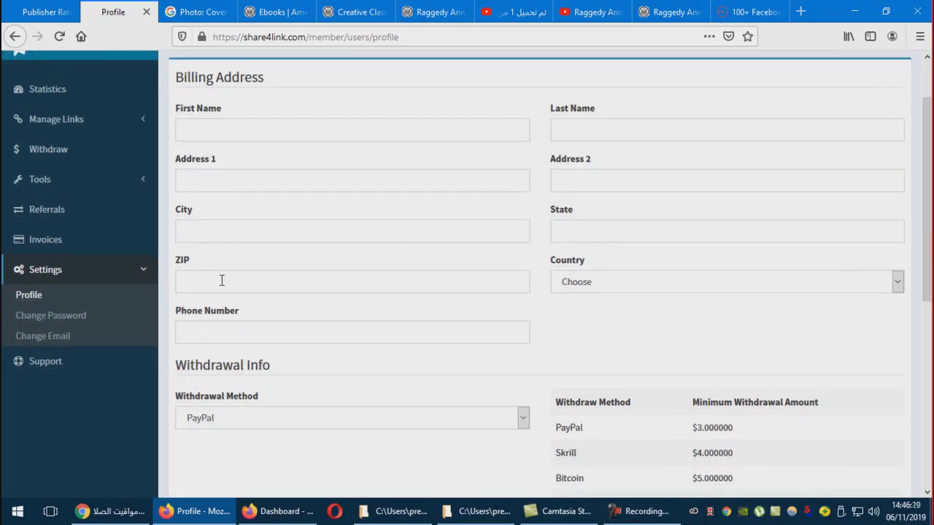
scroll(221, 332, down, 10)
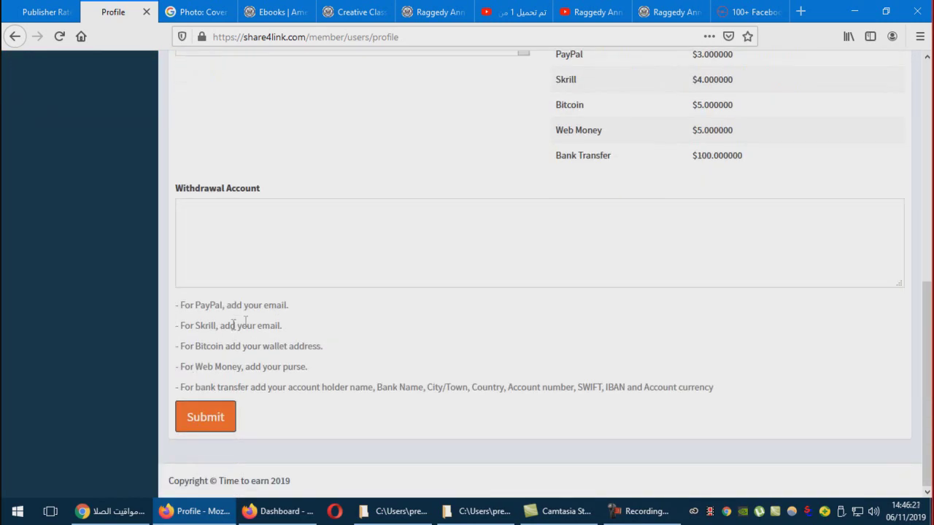
click(194, 420)
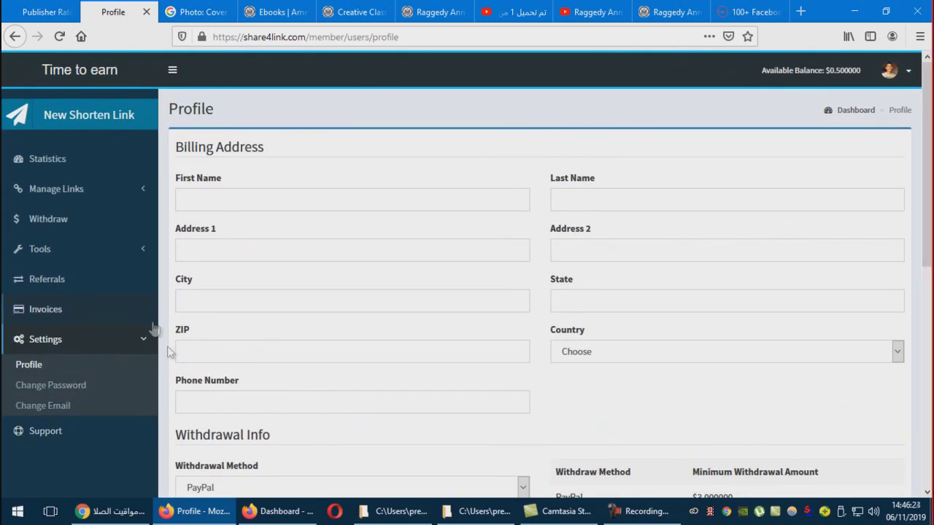
Return to the share4link statistics and examine the daily views and earnings for November 2019
click(54, 192)
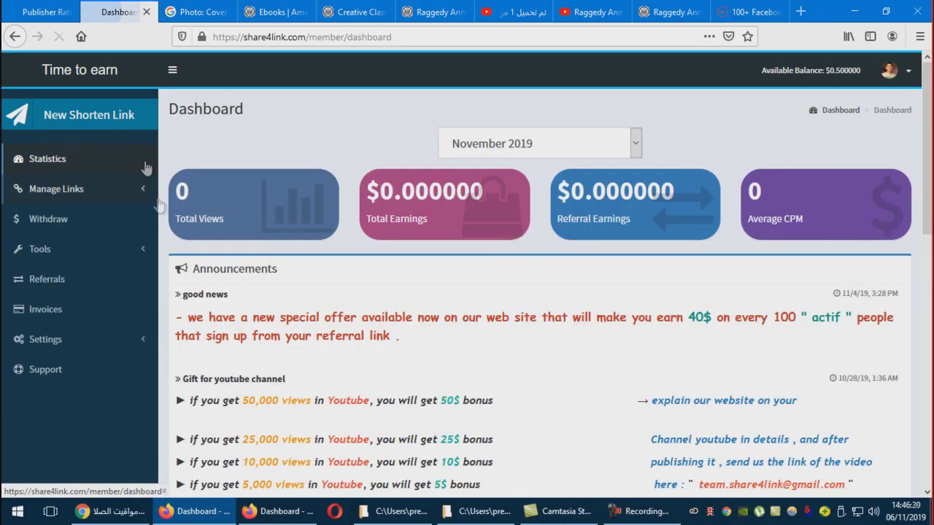
scroll(604, 277, down, 5)
scroll(604, 277, down, 3)
scroll(442, 317, down, 8)
scroll(191, 307, up, 8)
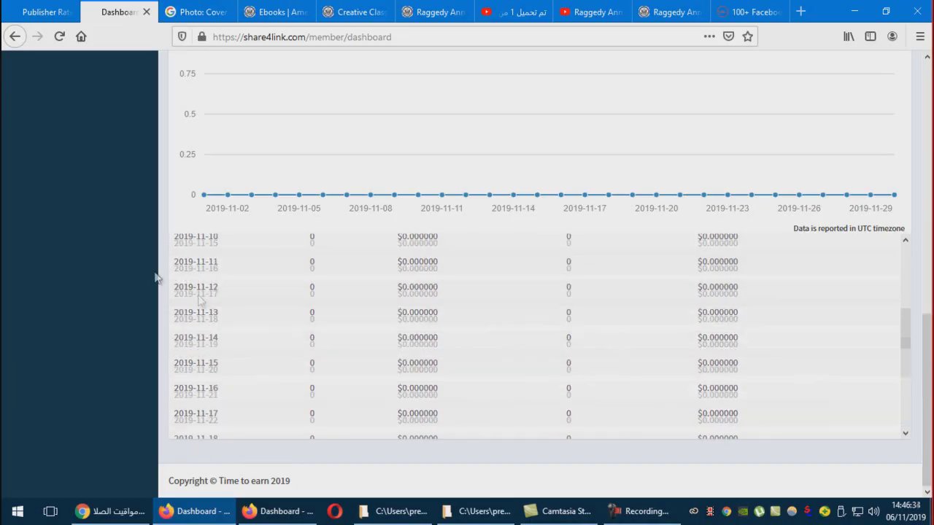
scroll(177, 297, up, 10)
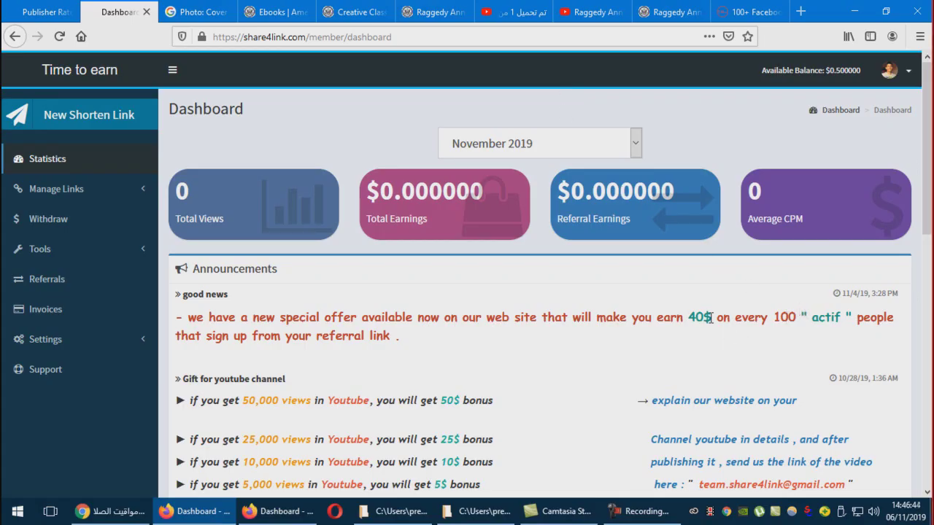
Read the dashboard announcements about the referral sign-up offer and the bonuses for YouTube videos
click(654, 342)
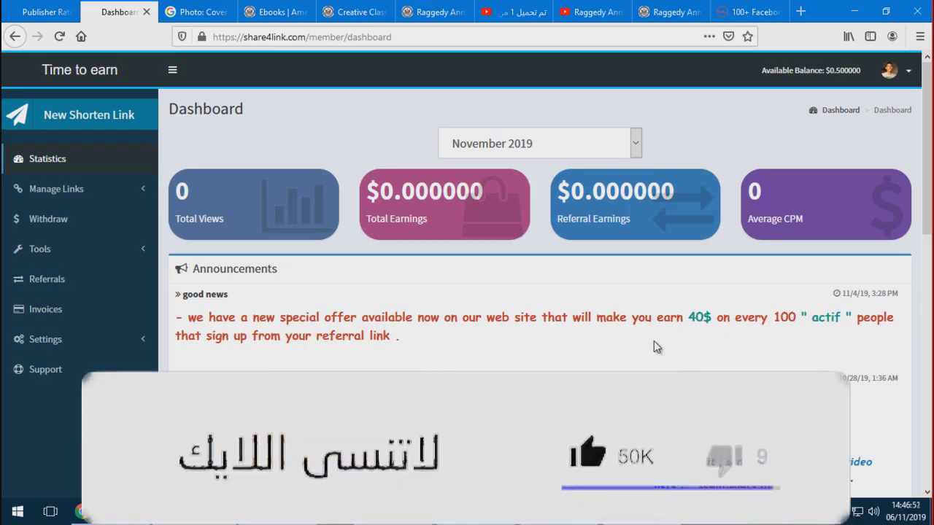
scroll(557, 406, down, 3)
scroll(557, 407, down, 1)
drag(875, 324, 179, 239)
click(308, 264)
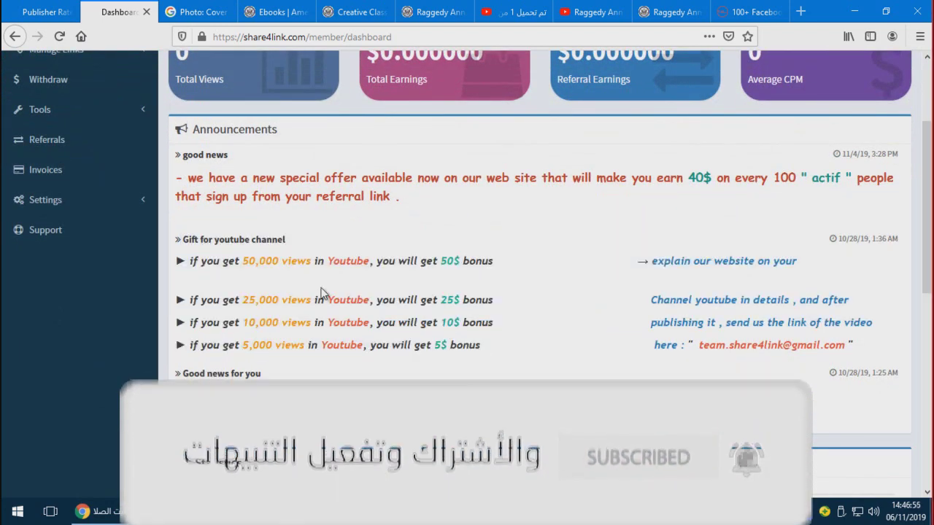